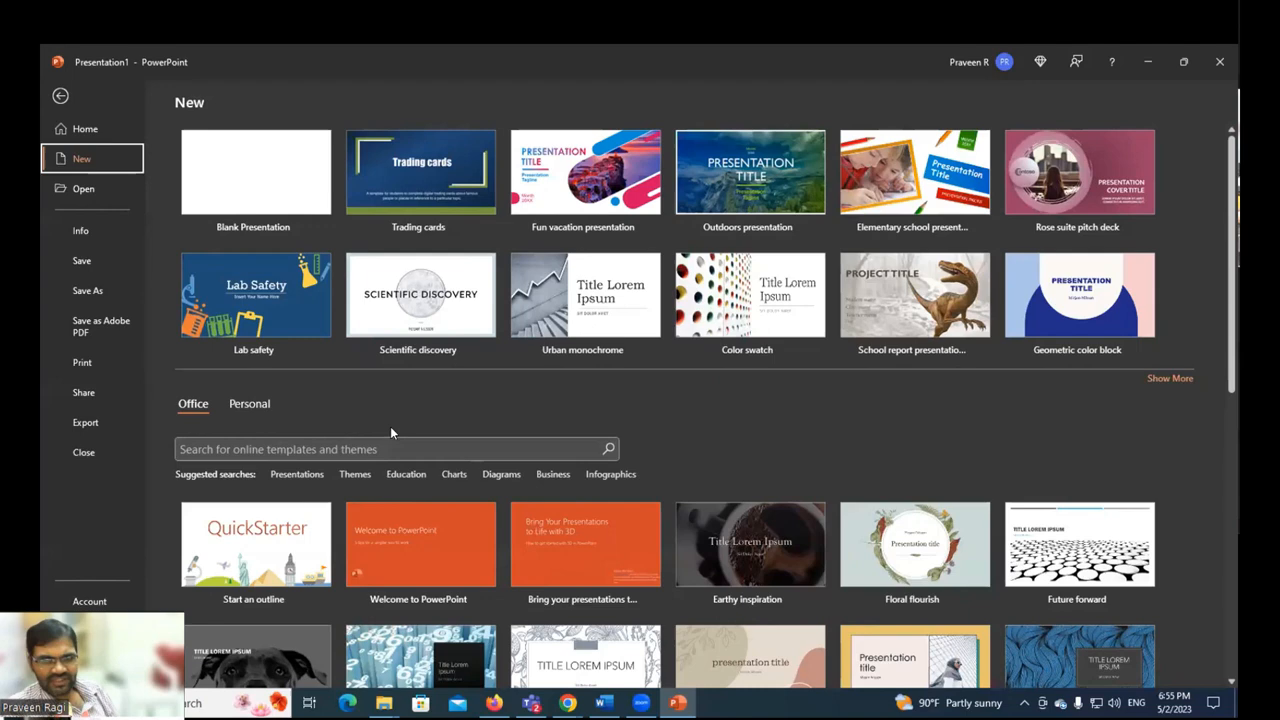
Step: Expand the full list of featured templates and browse the online templates and suggested searches below it
click(1170, 380)
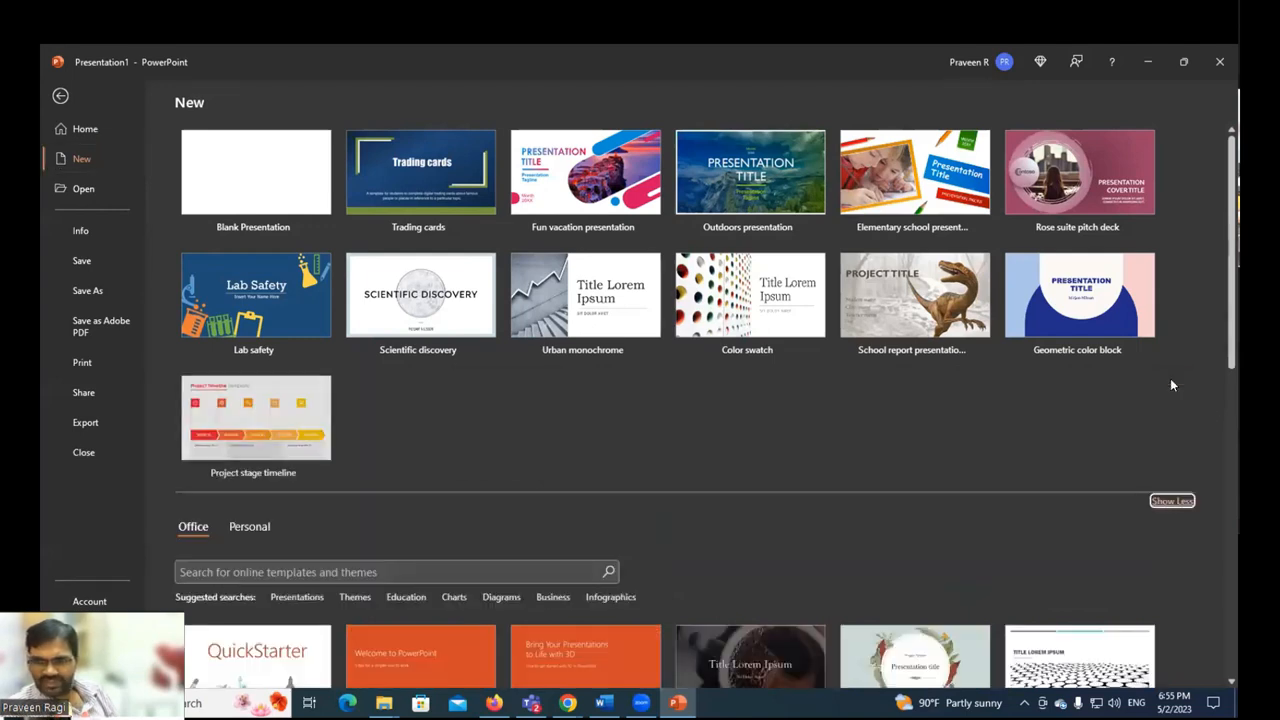
scroll(762, 425, down, 1)
scroll(685, 416, up, 1)
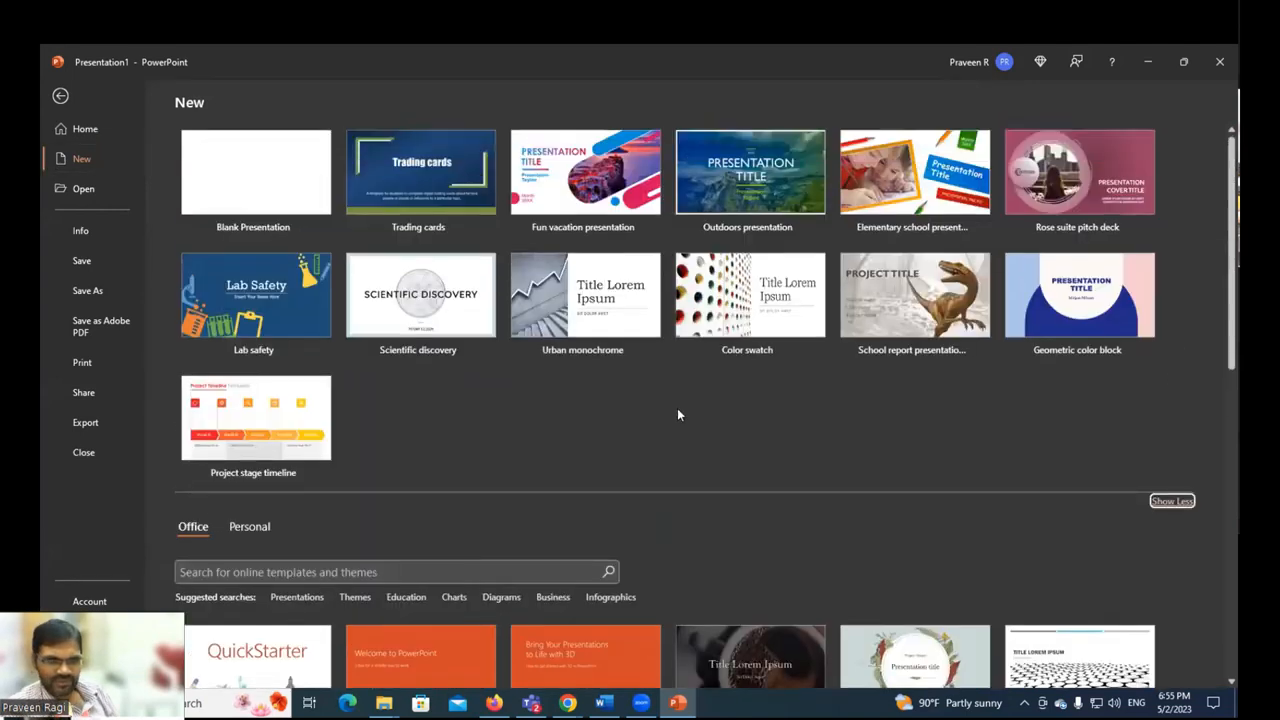
scroll(677, 414, down, 7)
scroll(677, 414, up, 5)
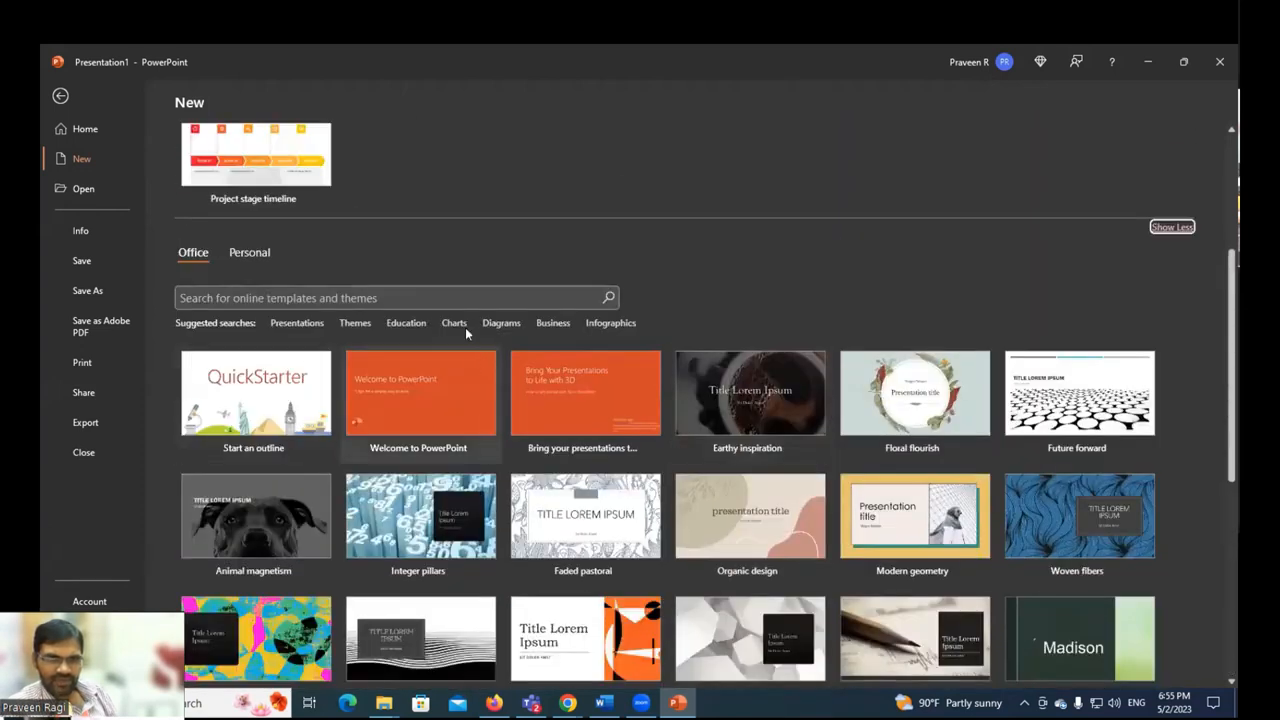
Step: Search the suggested Education templates and create a presentation from the Jewish American Heritage Month template
click(409, 324)
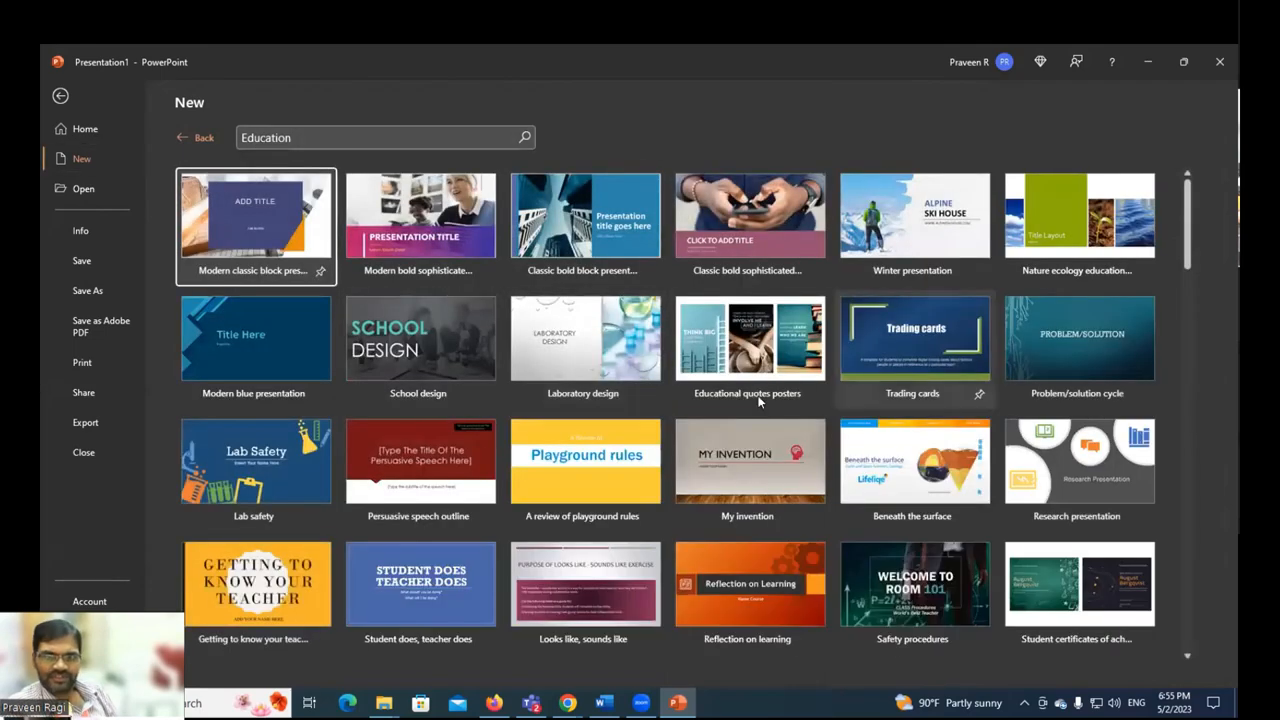
scroll(727, 383, down, 5)
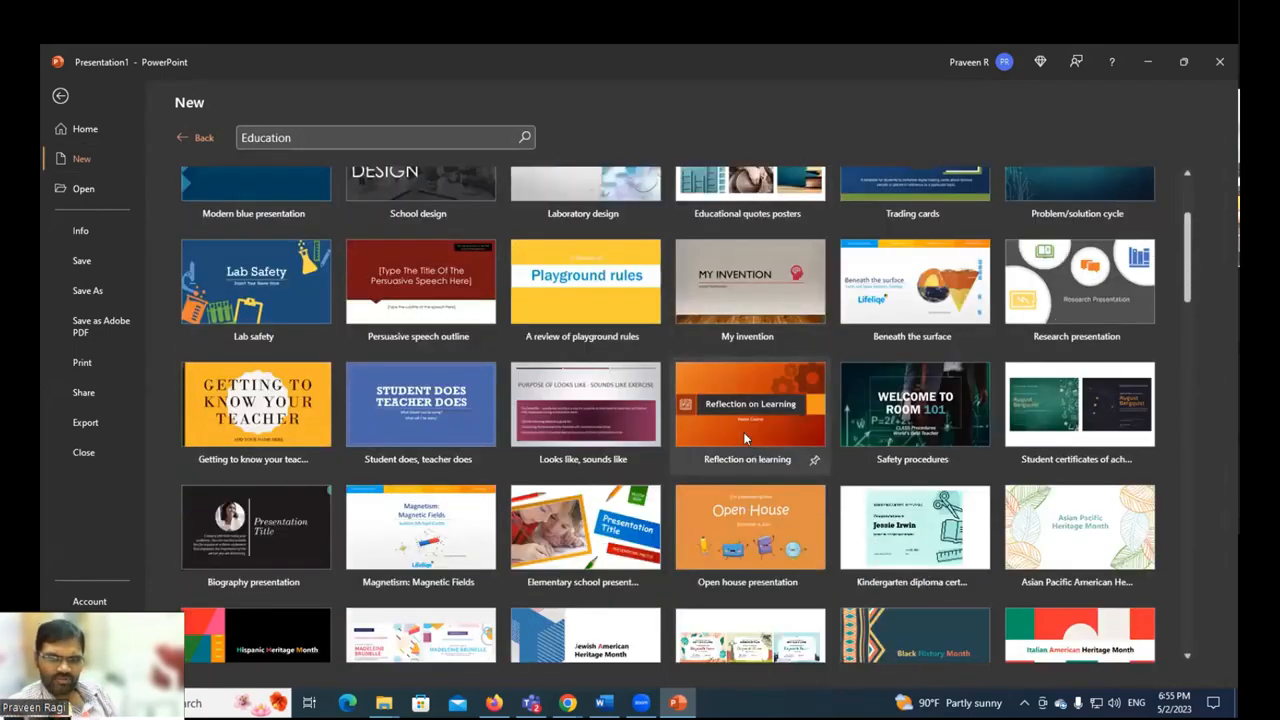
scroll(747, 437, down, 1)
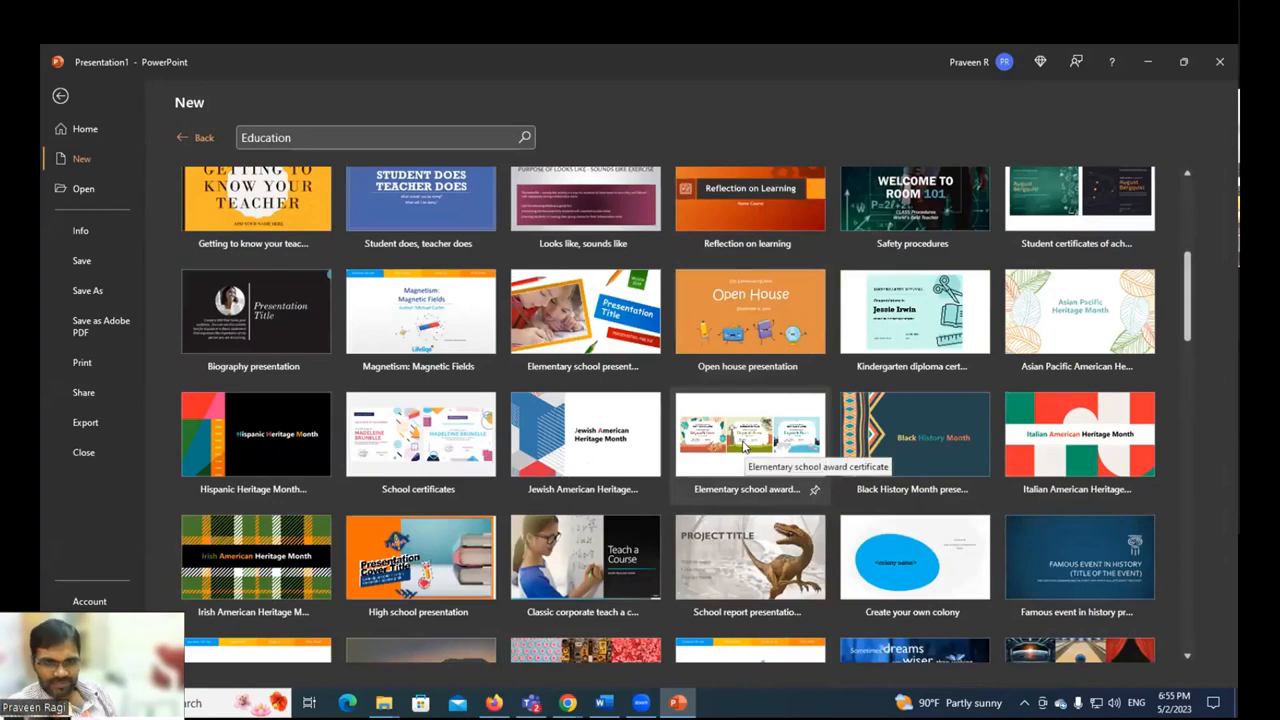
scroll(747, 450, down, 2)
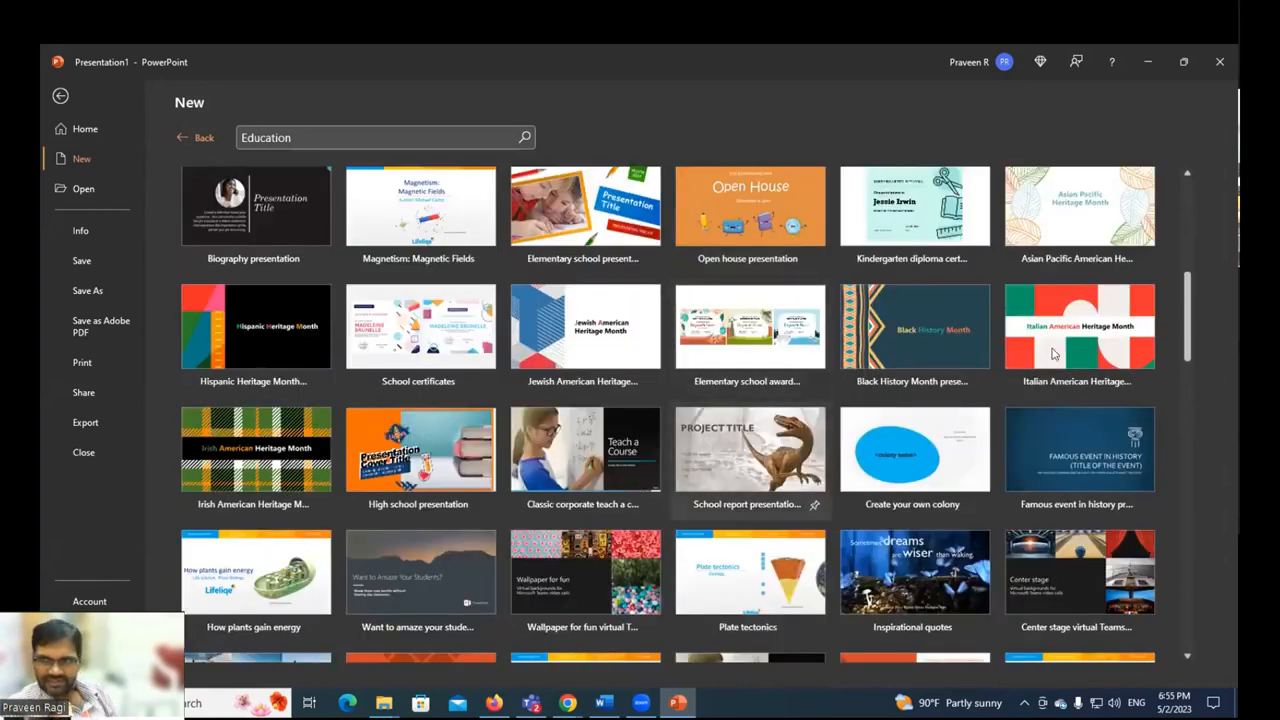
double_click(622, 320)
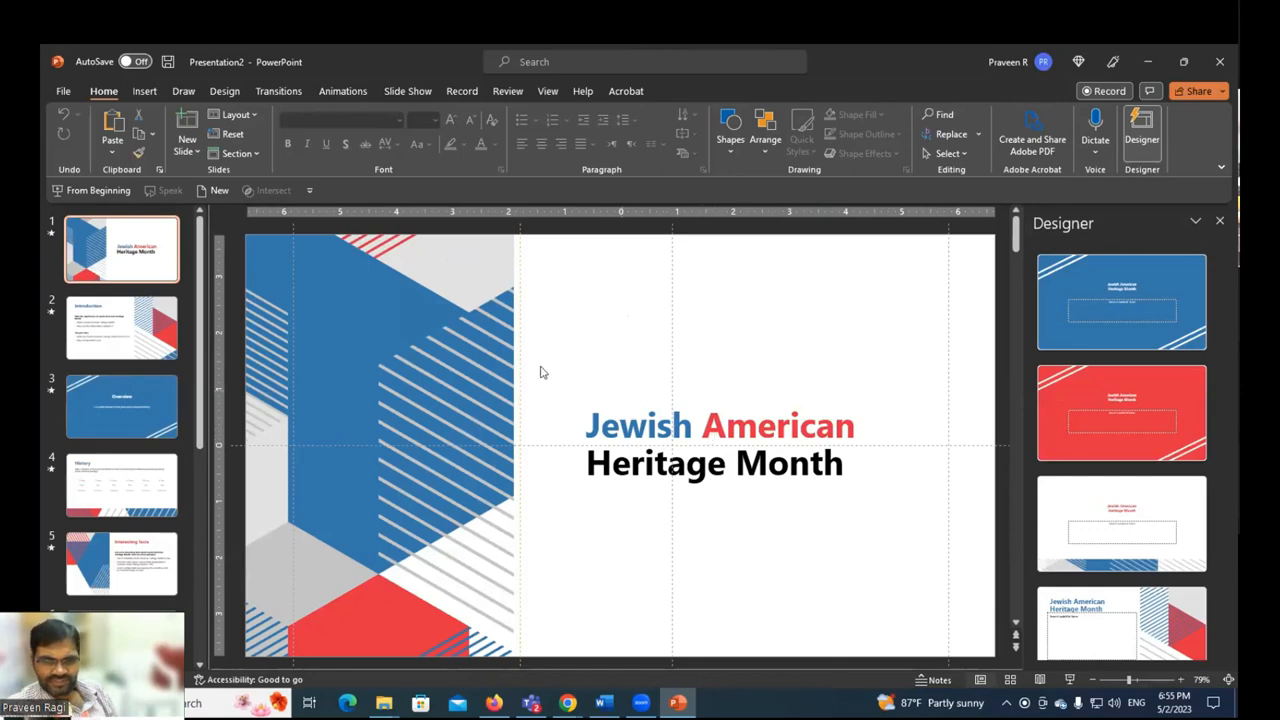
Step: Examine the editable title on slide 1 and the heading and body text on the Introduction slide
click(616, 418)
triple_click(786, 415)
click(618, 463)
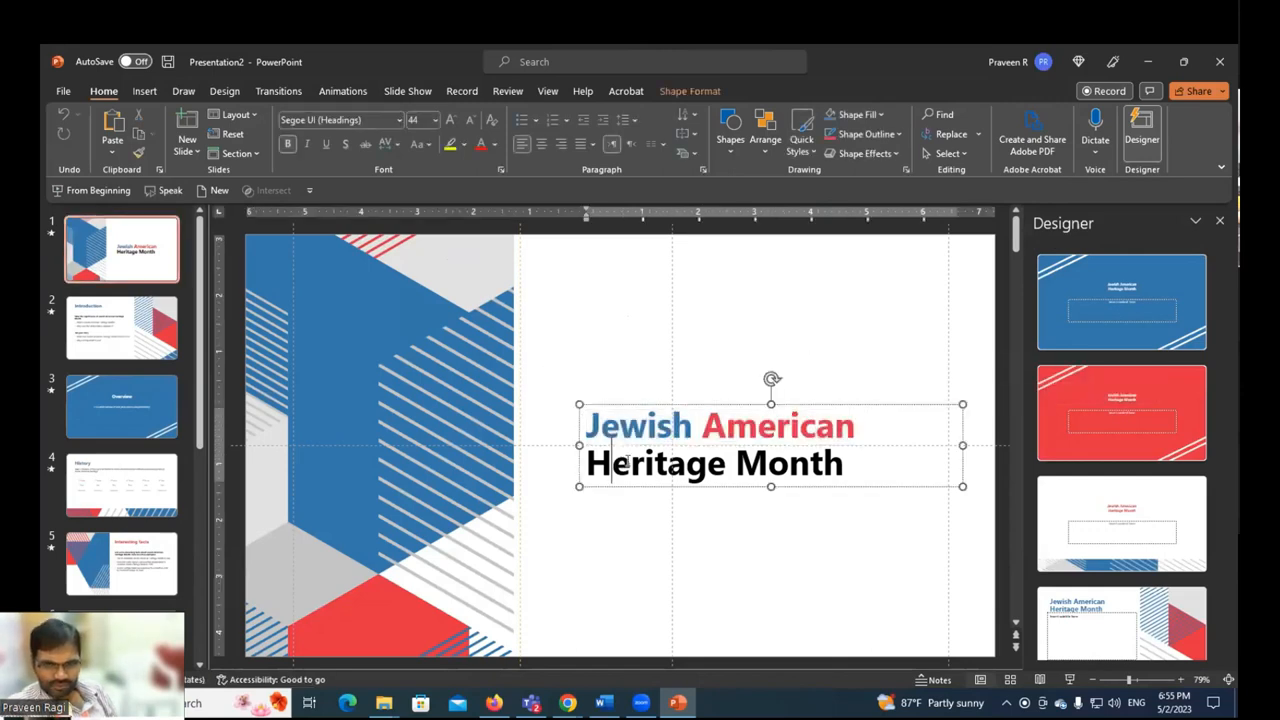
click(88, 312)
click(365, 404)
click(366, 350)
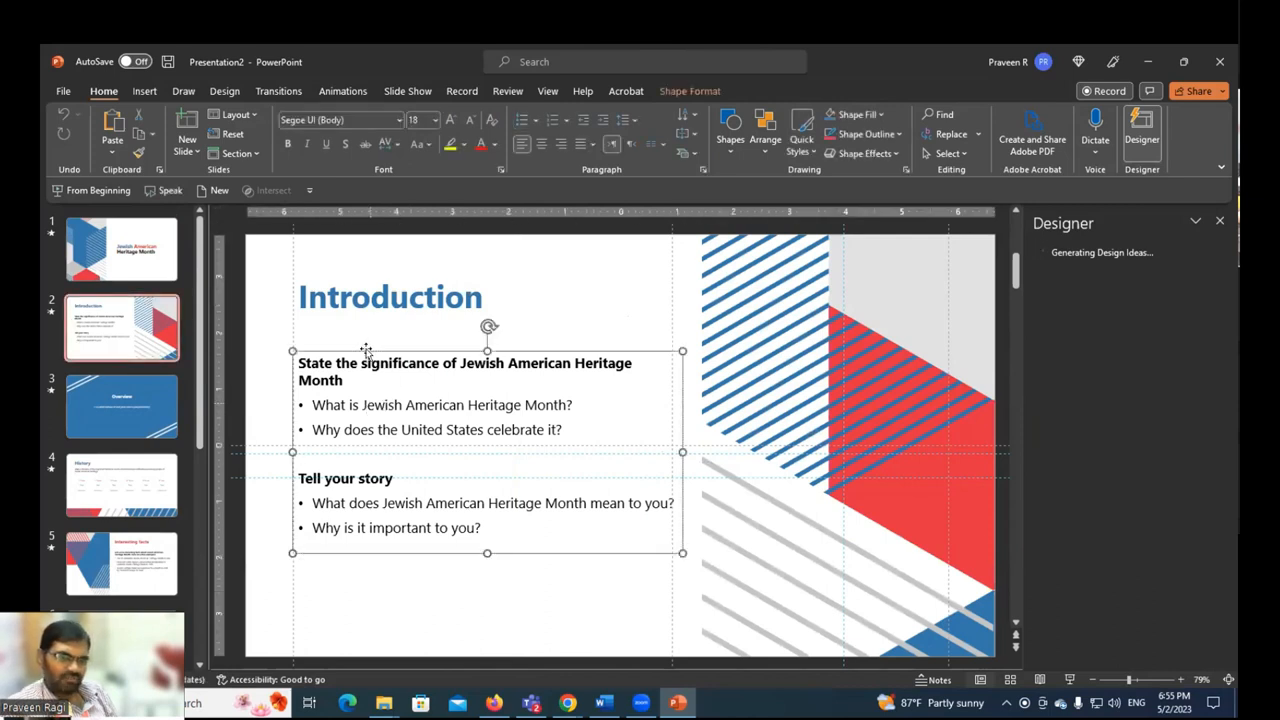
click(352, 298)
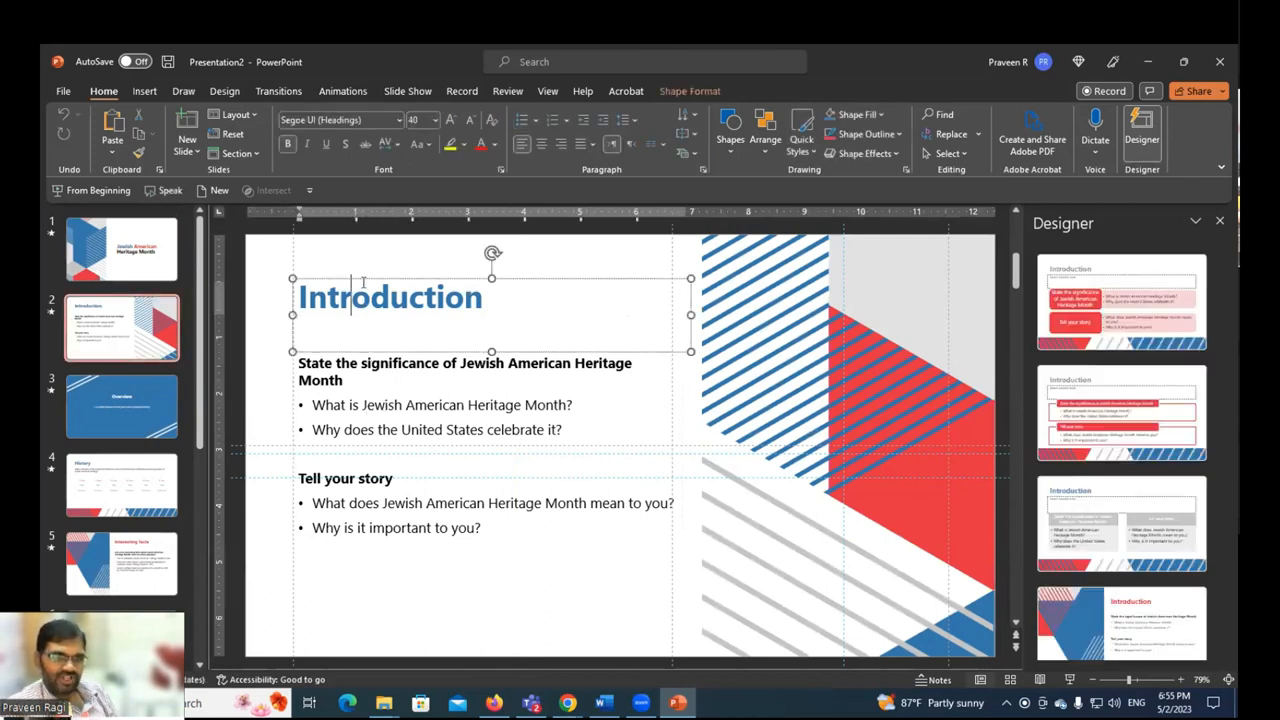
Step: Review the placeholder text and event table on the Overview and History slides, ending on the Interesting facts slide
click(165, 400)
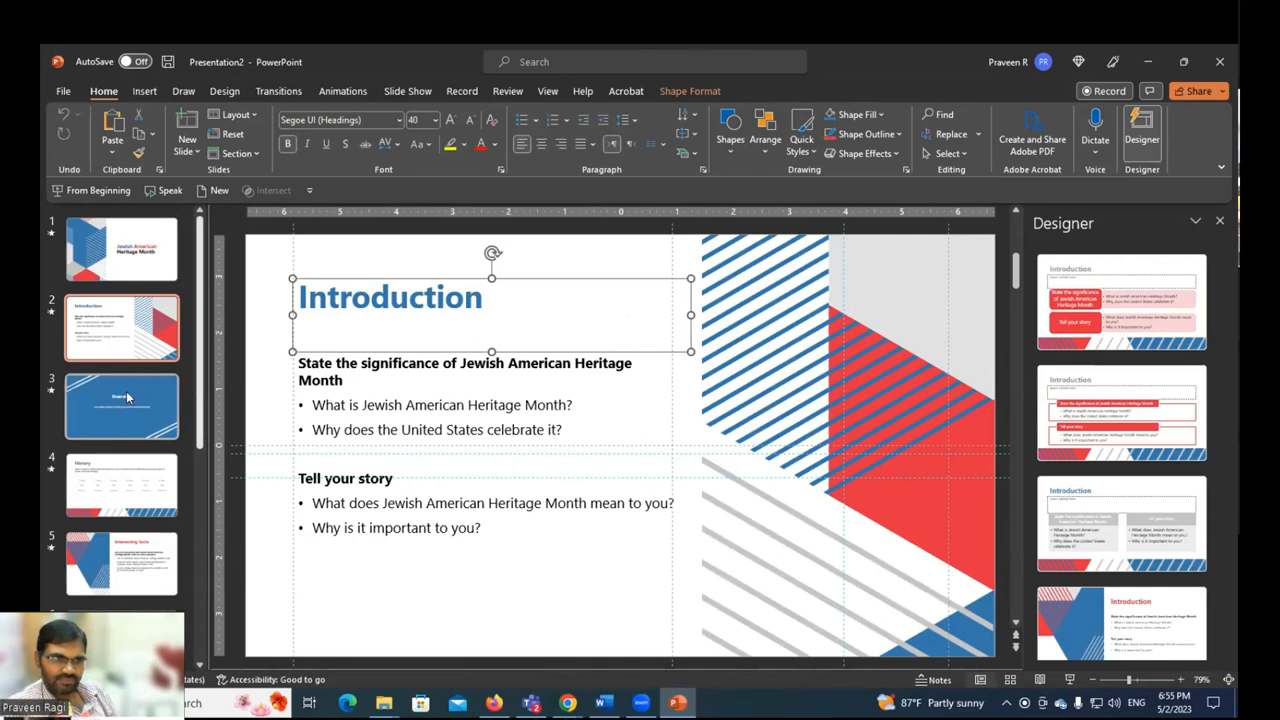
click(588, 372)
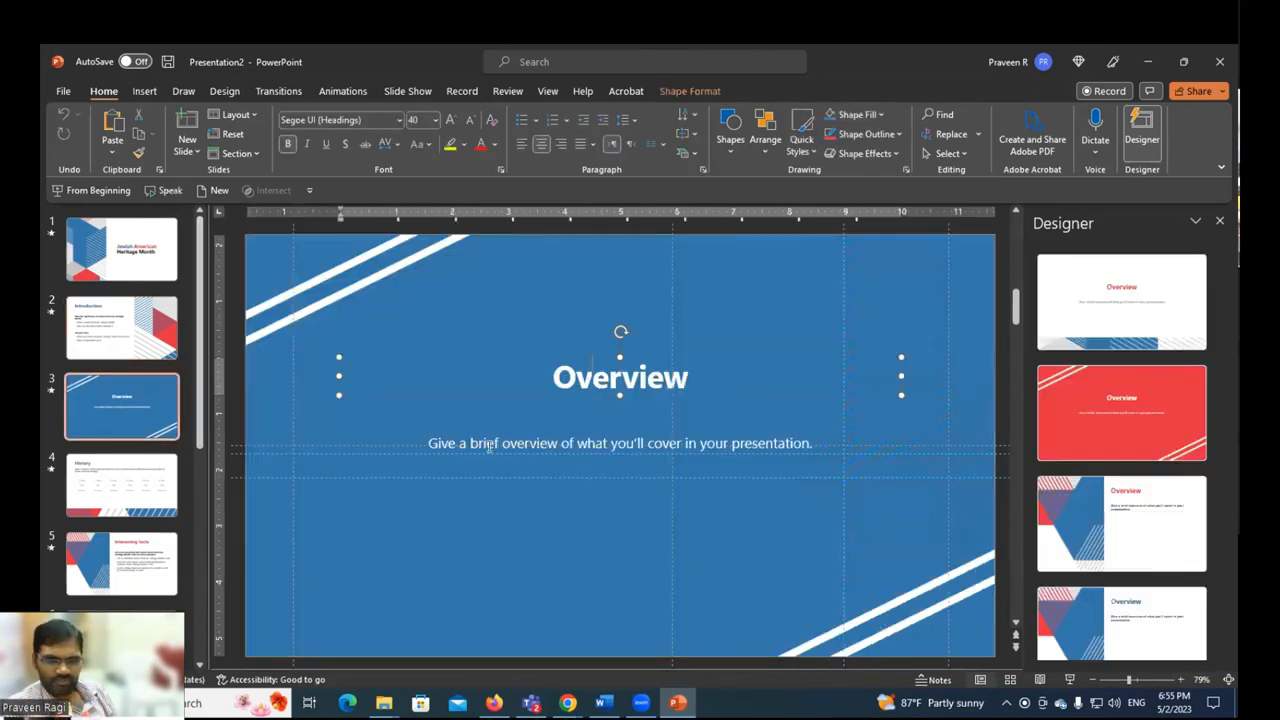
drag(428, 443, 685, 443)
click(105, 472)
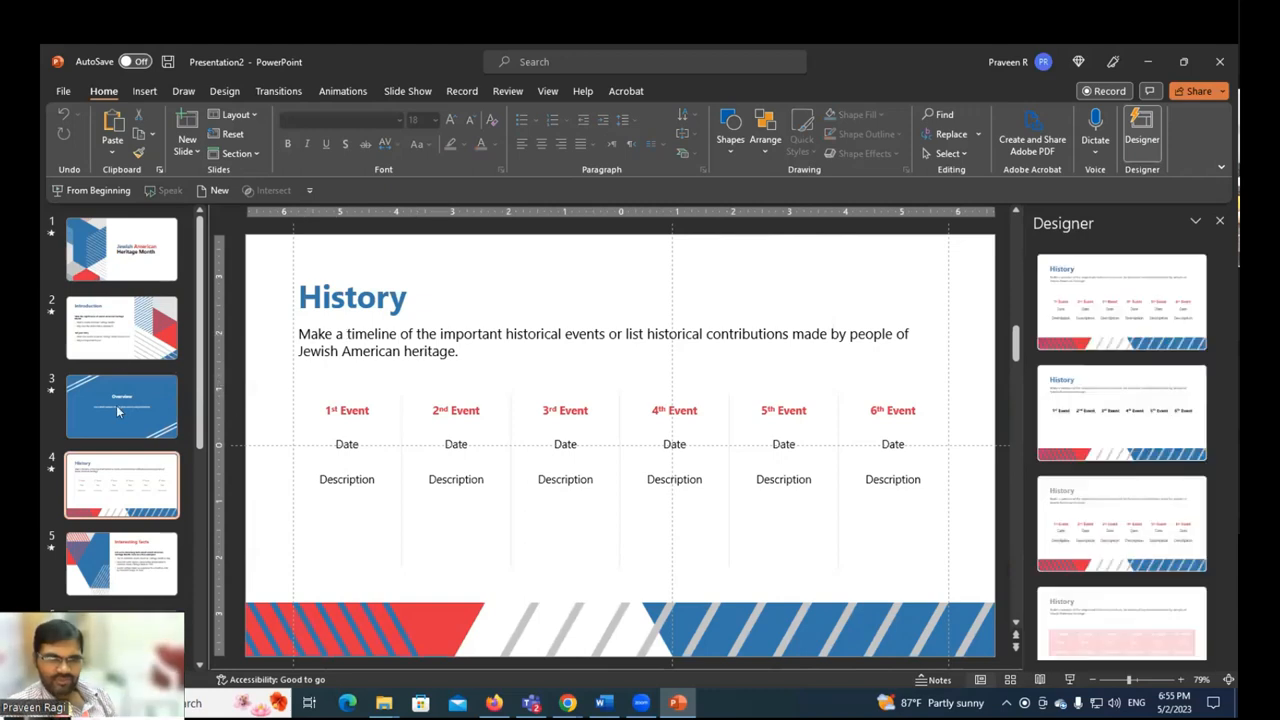
double_click(311, 297)
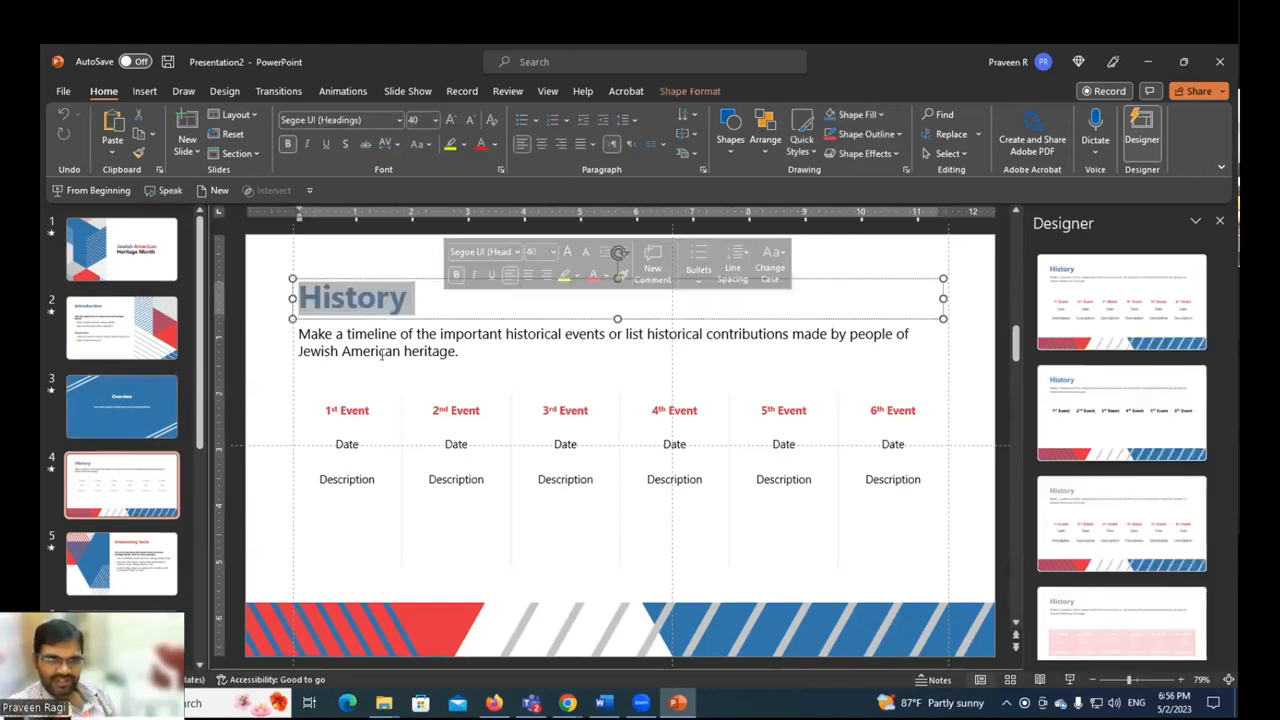
drag(366, 337, 503, 336)
click(354, 420)
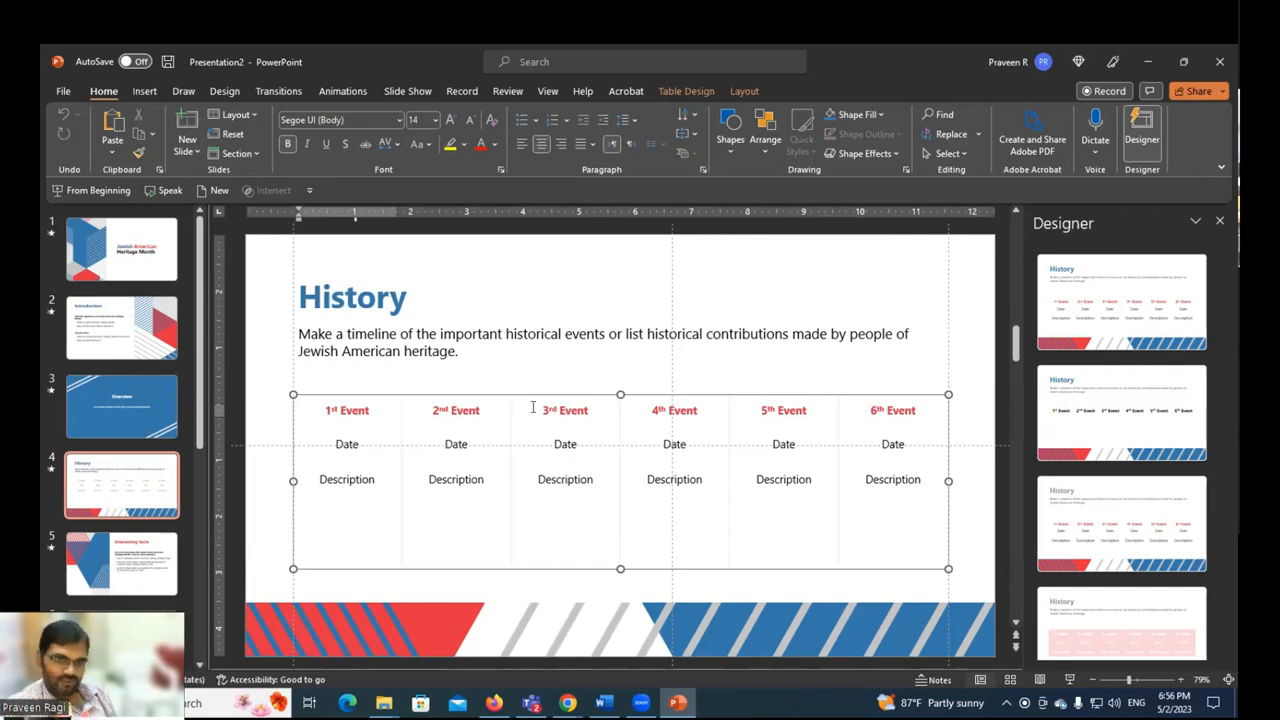
click(120, 572)
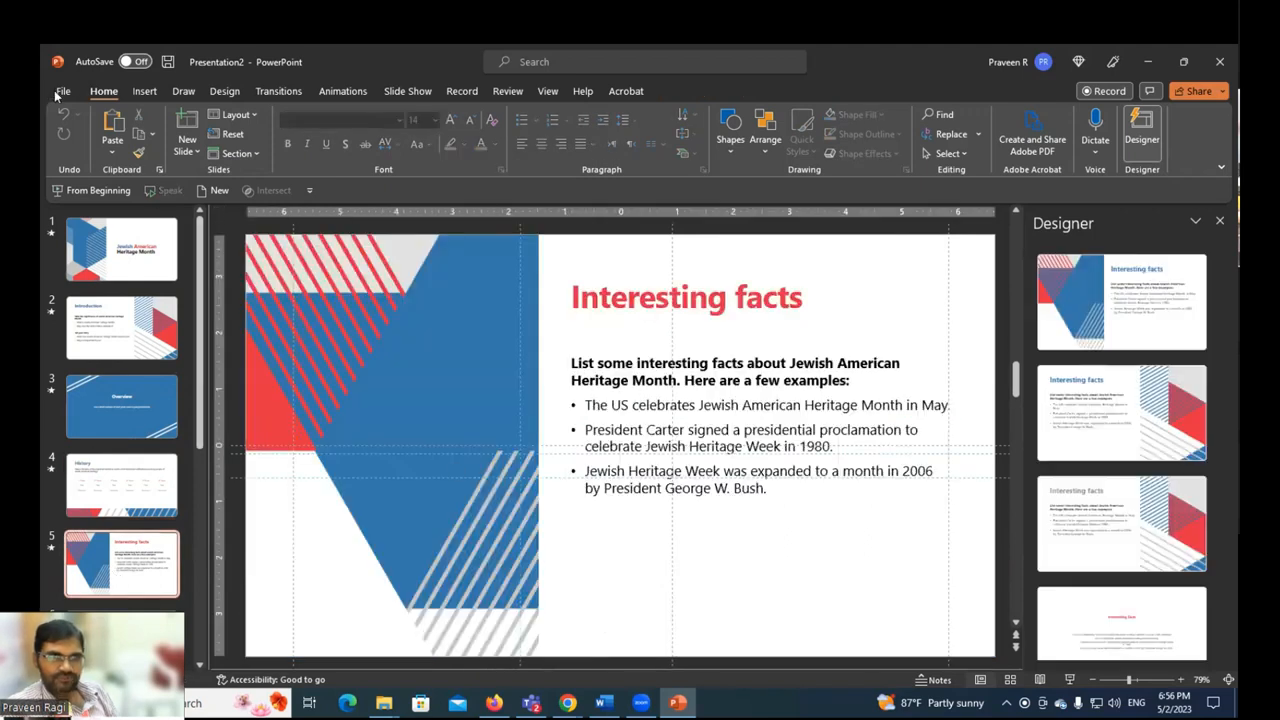
Step: Switch to the Word topic list and make the first topic, "What can we do with PowerPoint?", bold
click(63, 91)
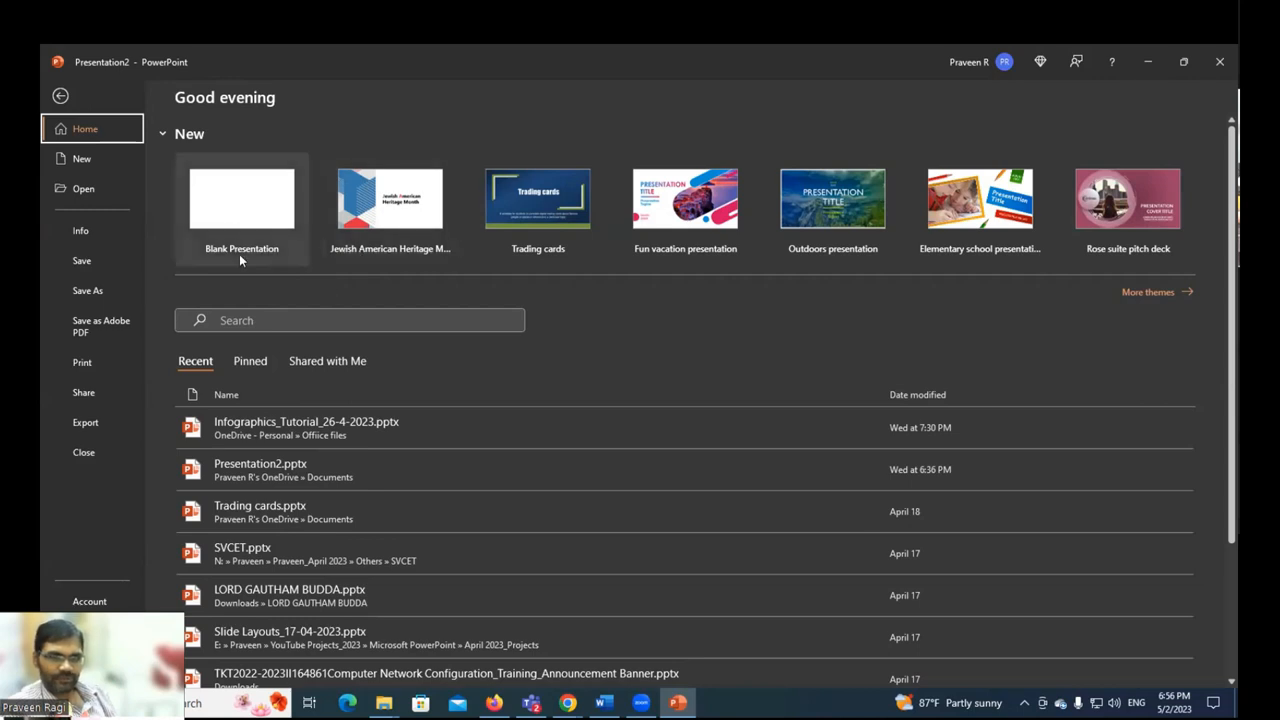
key(Escape)
key(alt+Tab)
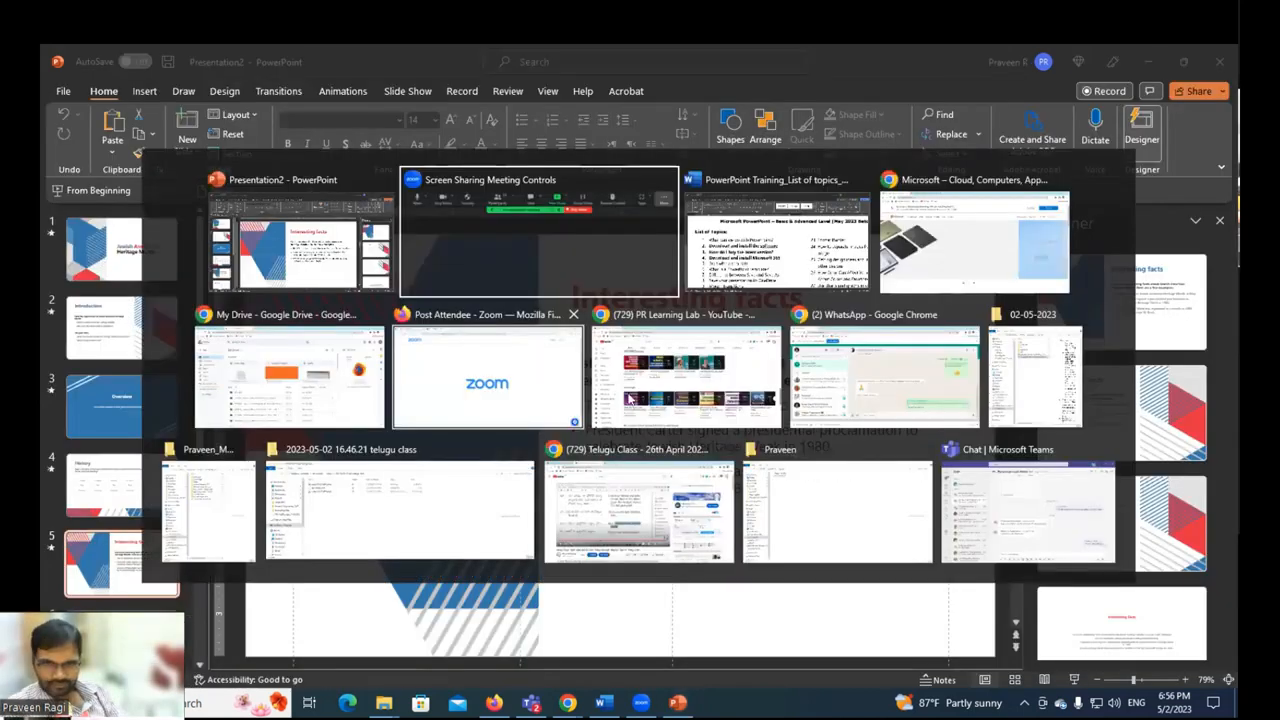
key(alt+Tab)
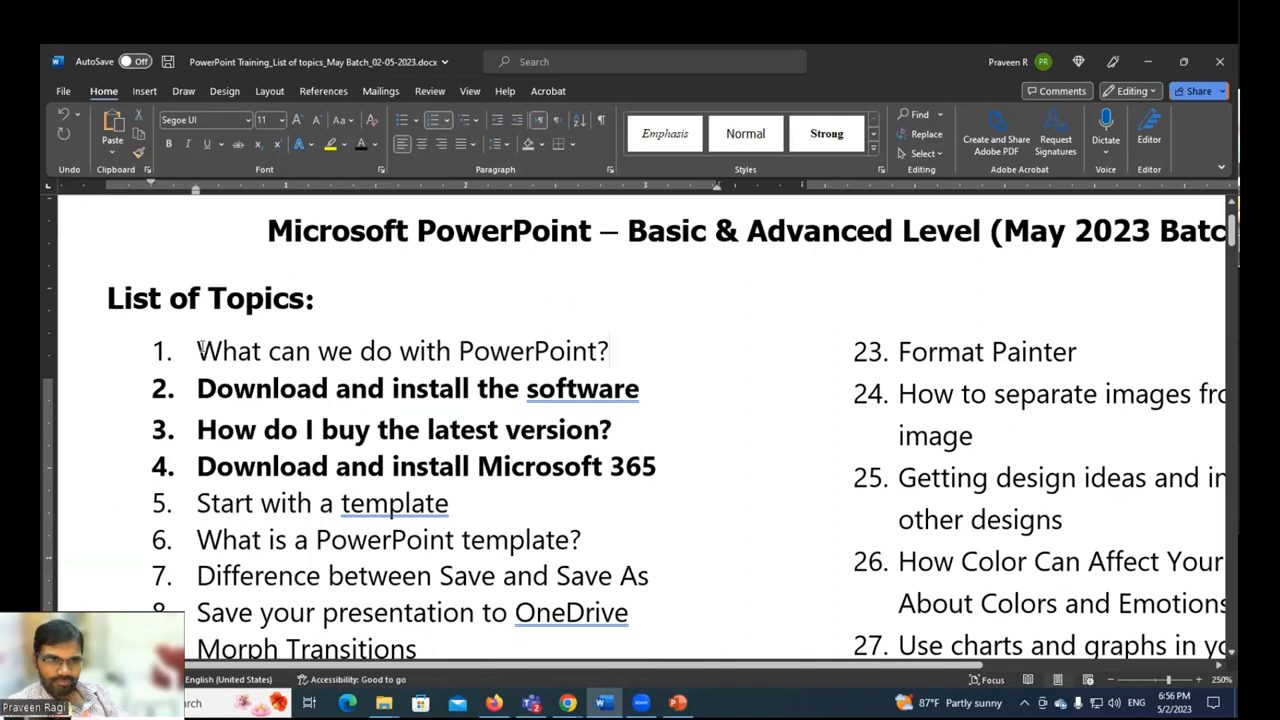
triple_click(540, 350)
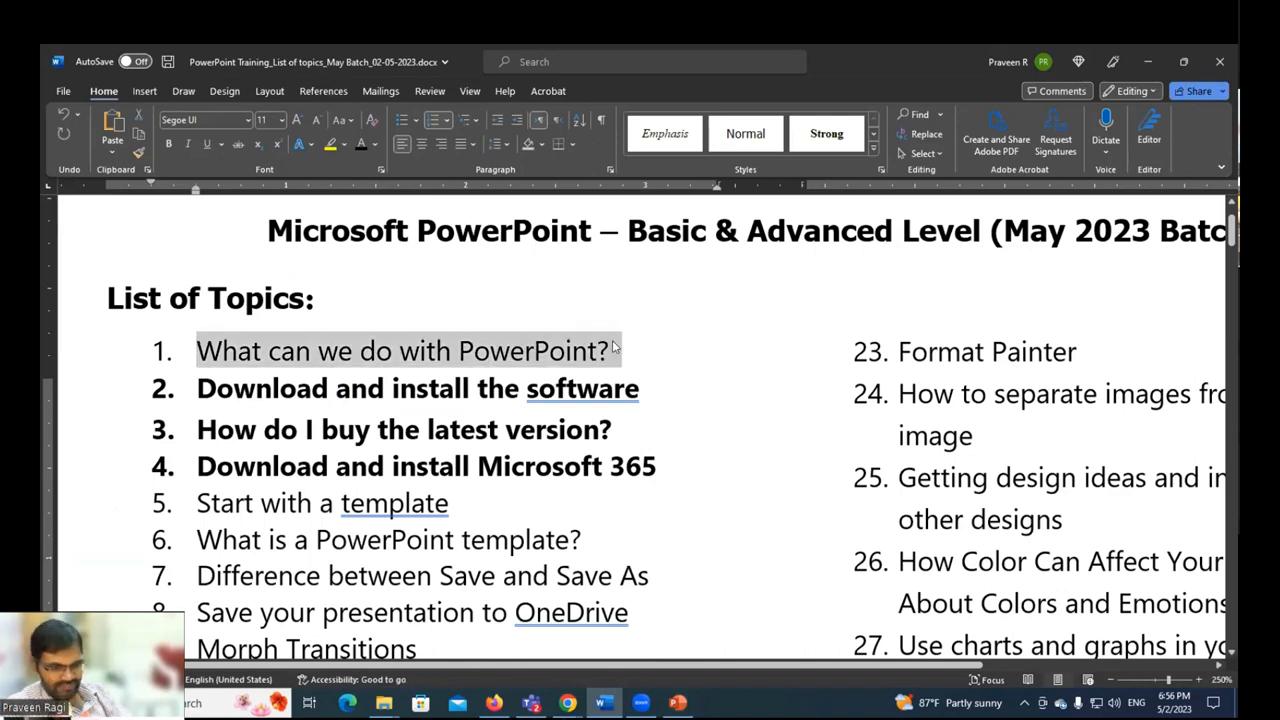
key(ctrl+b)
click(434, 350)
drag(198, 350, 311, 350)
click(465, 355)
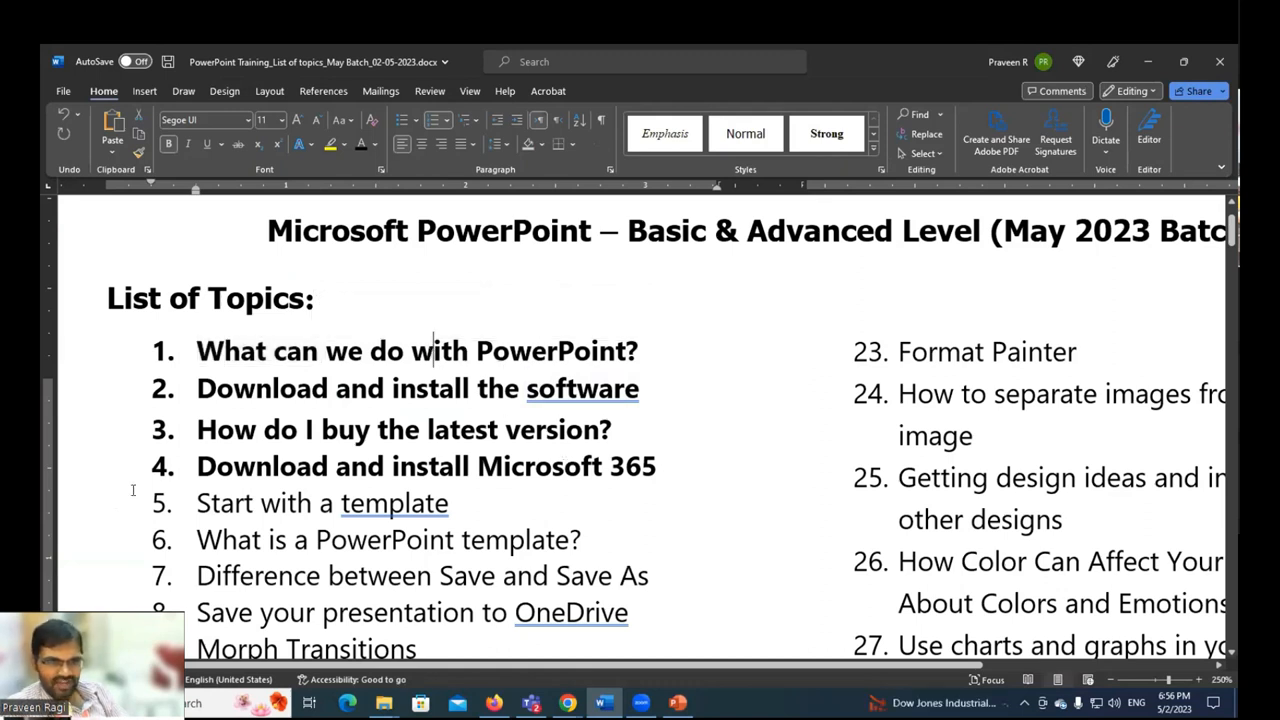
Step: Make the "Start with a template" topic bold and switch back to the PowerPoint presentation
drag(198, 505, 455, 512)
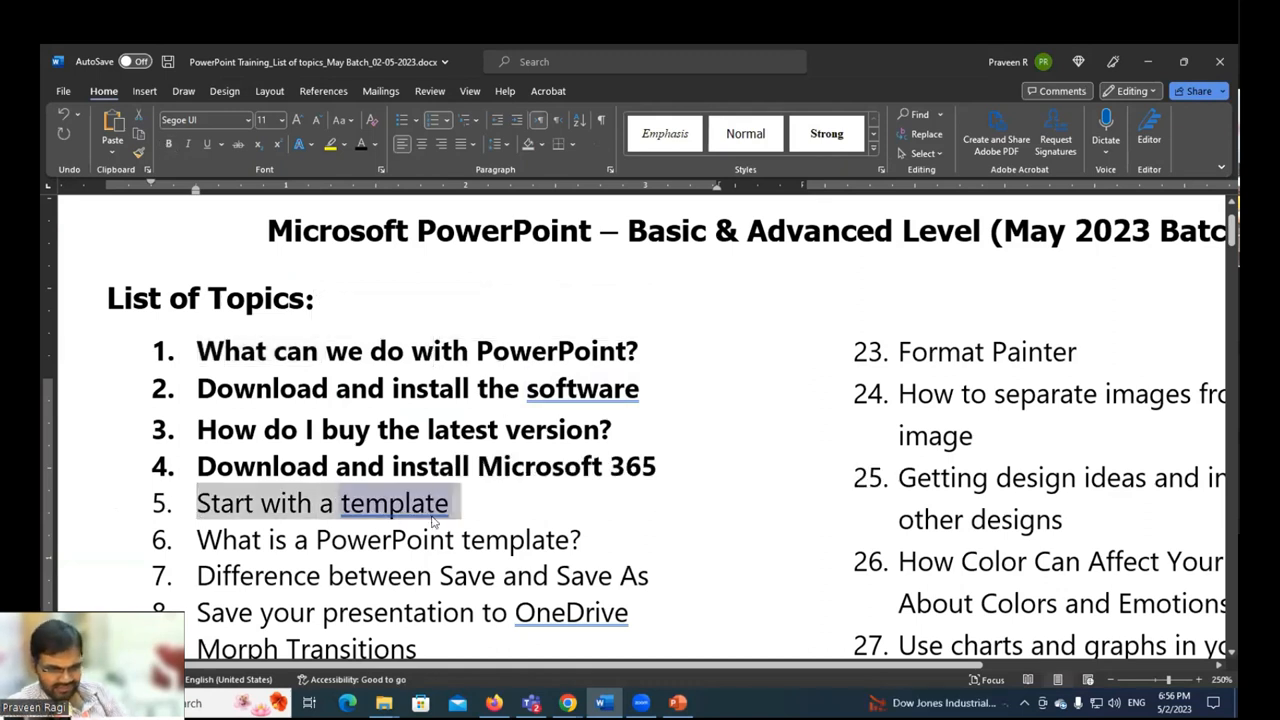
key(ctrl+b)
key(alt+Tab)
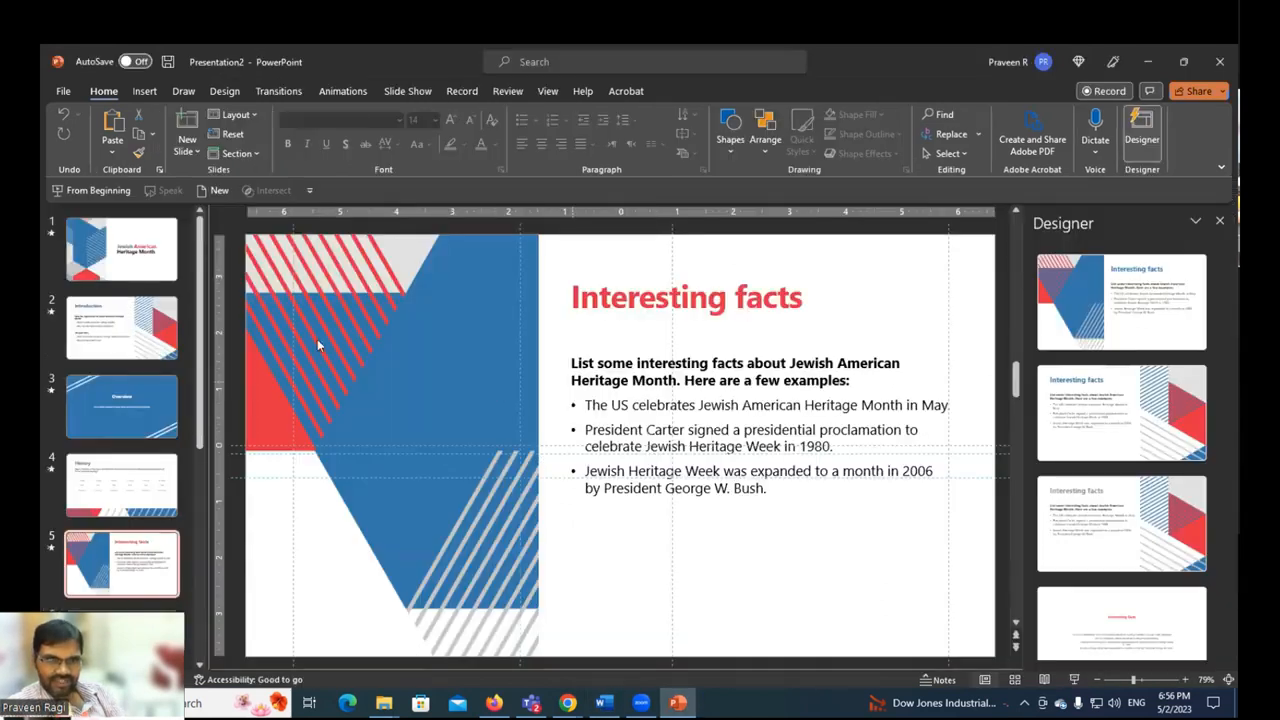
Step: Try to search for "business presentation" from the start page, then dismiss the error and close the help page
click(60, 91)
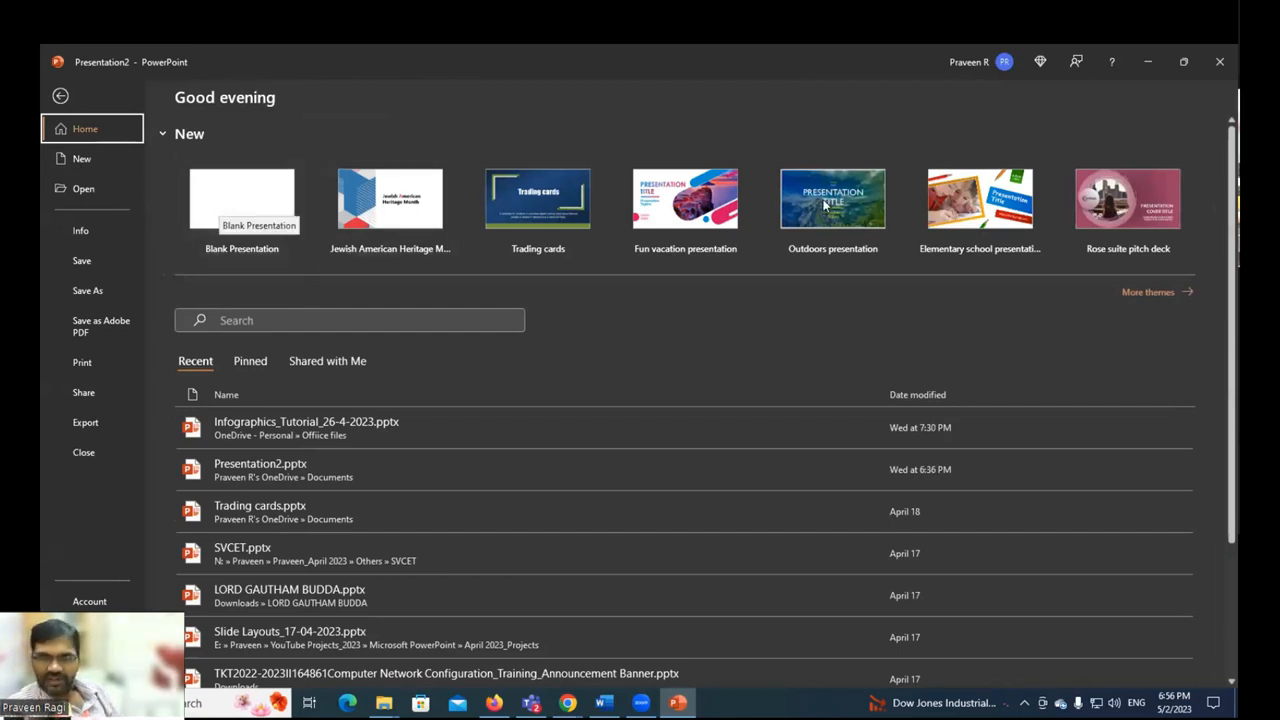
click(289, 320)
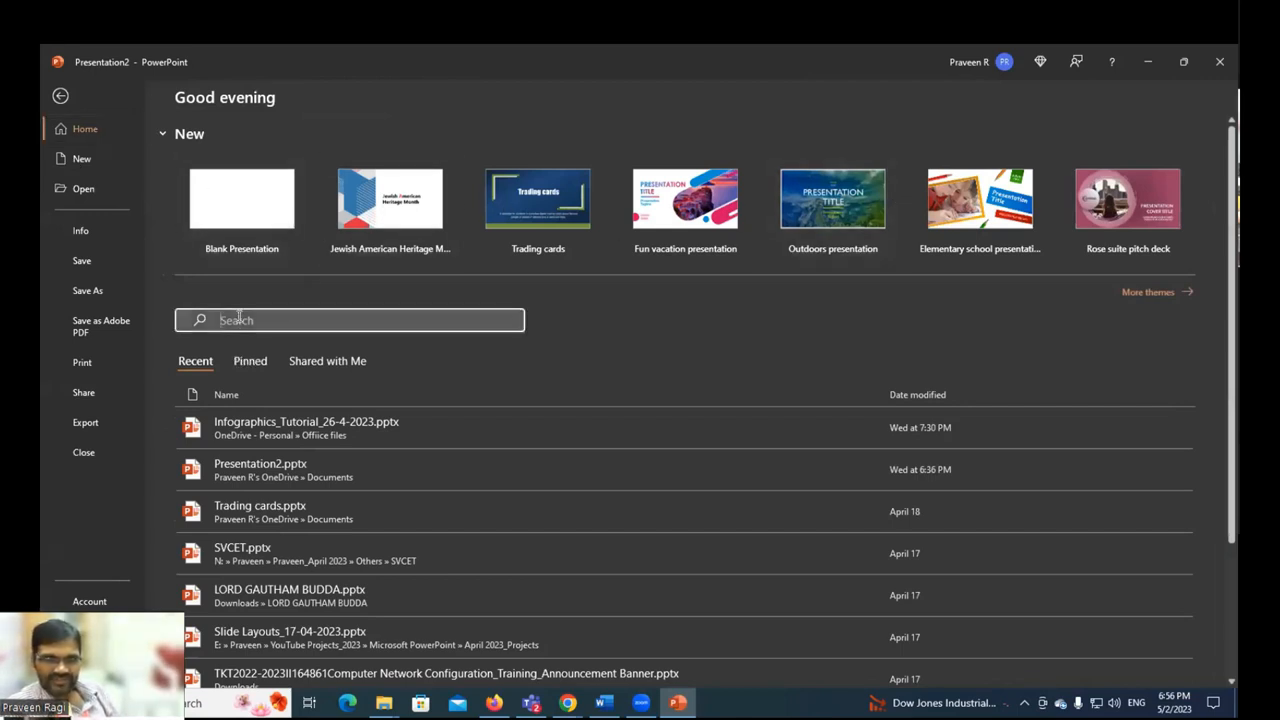
text(business presentation)
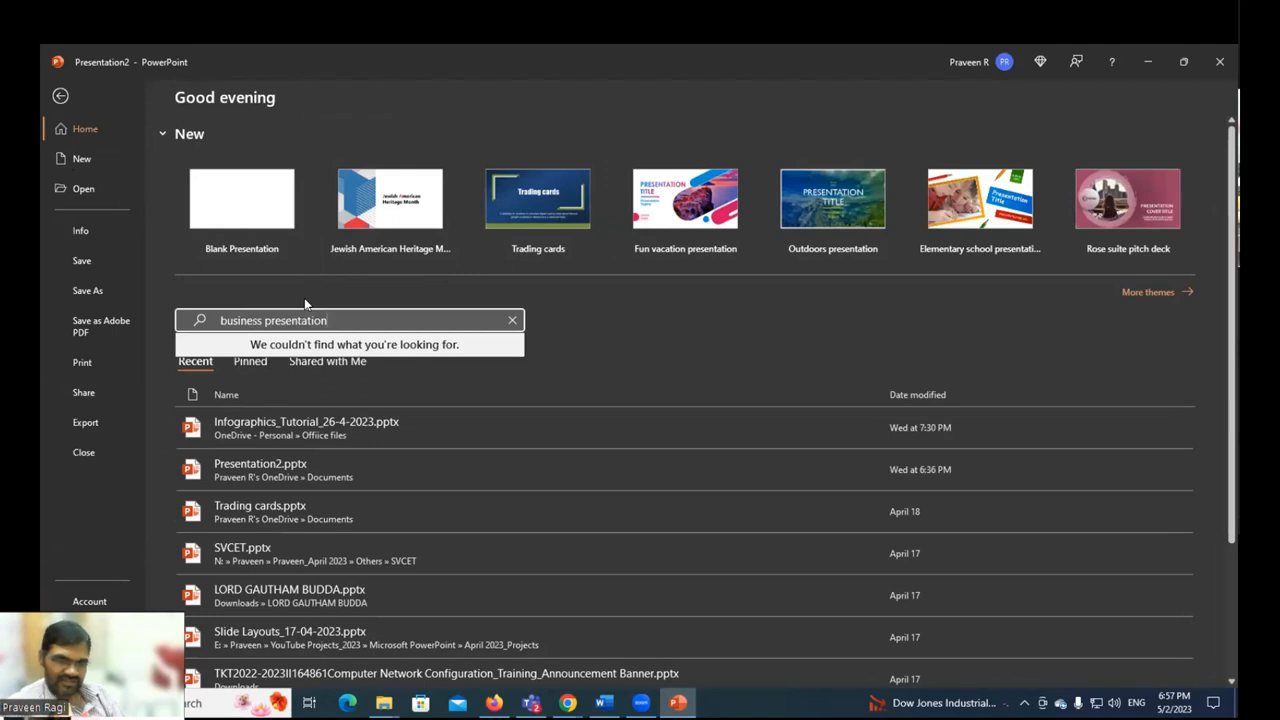
key(Return)
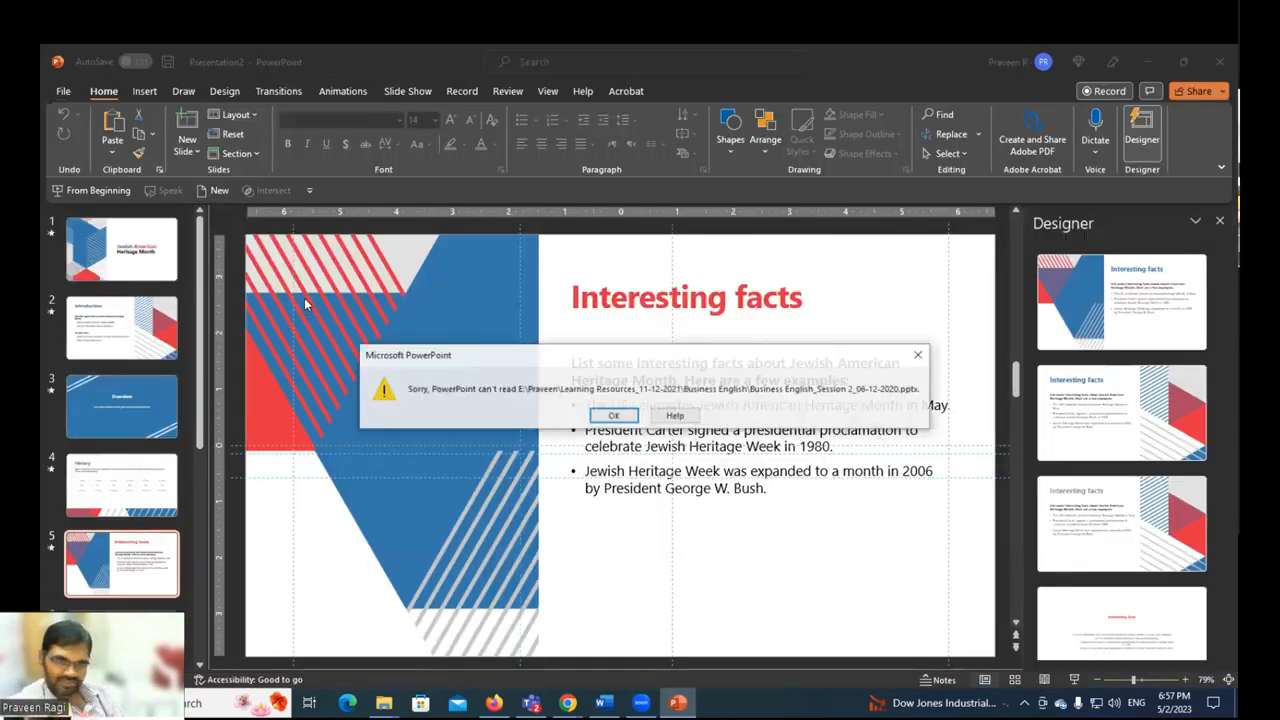
click(613, 415)
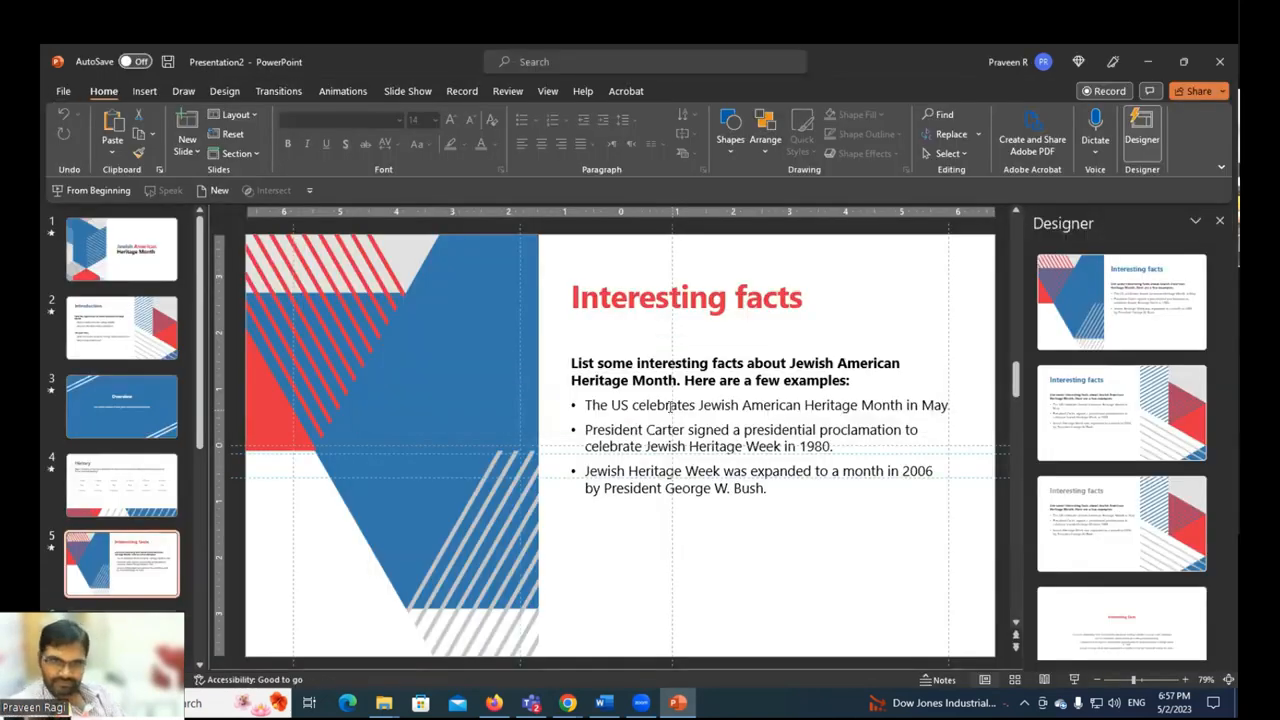
key(F1)
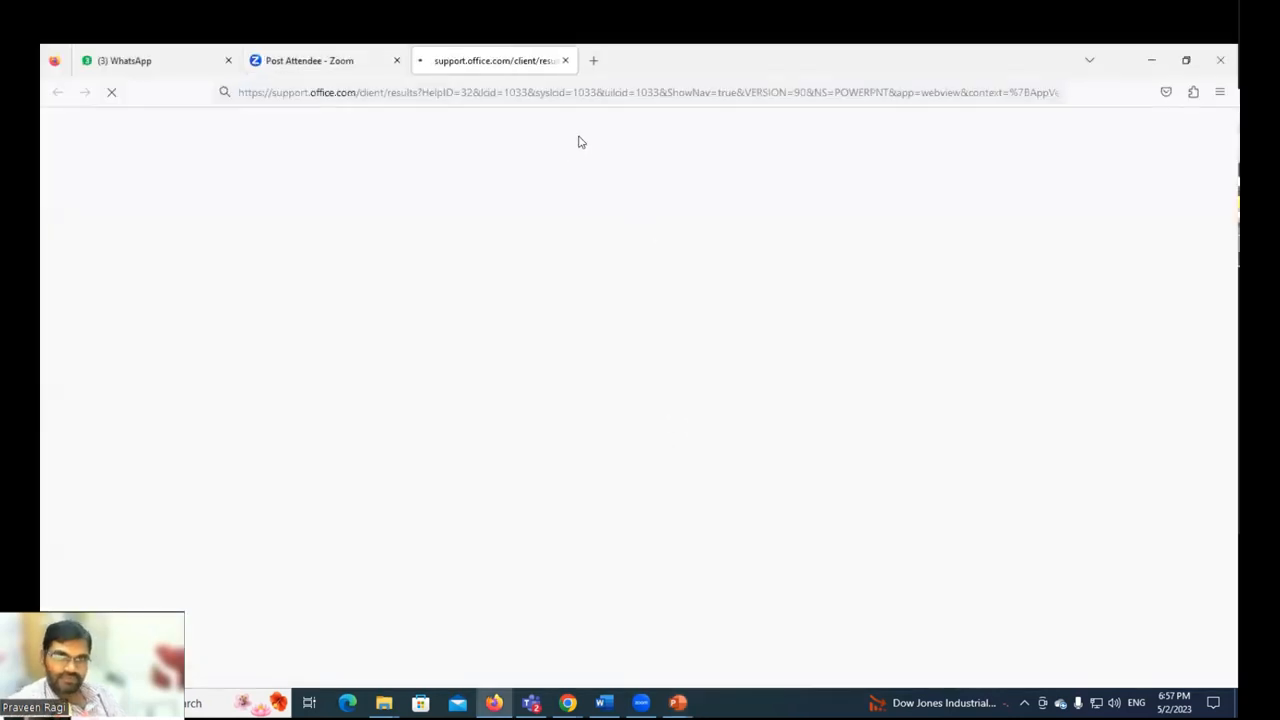
click(565, 61)
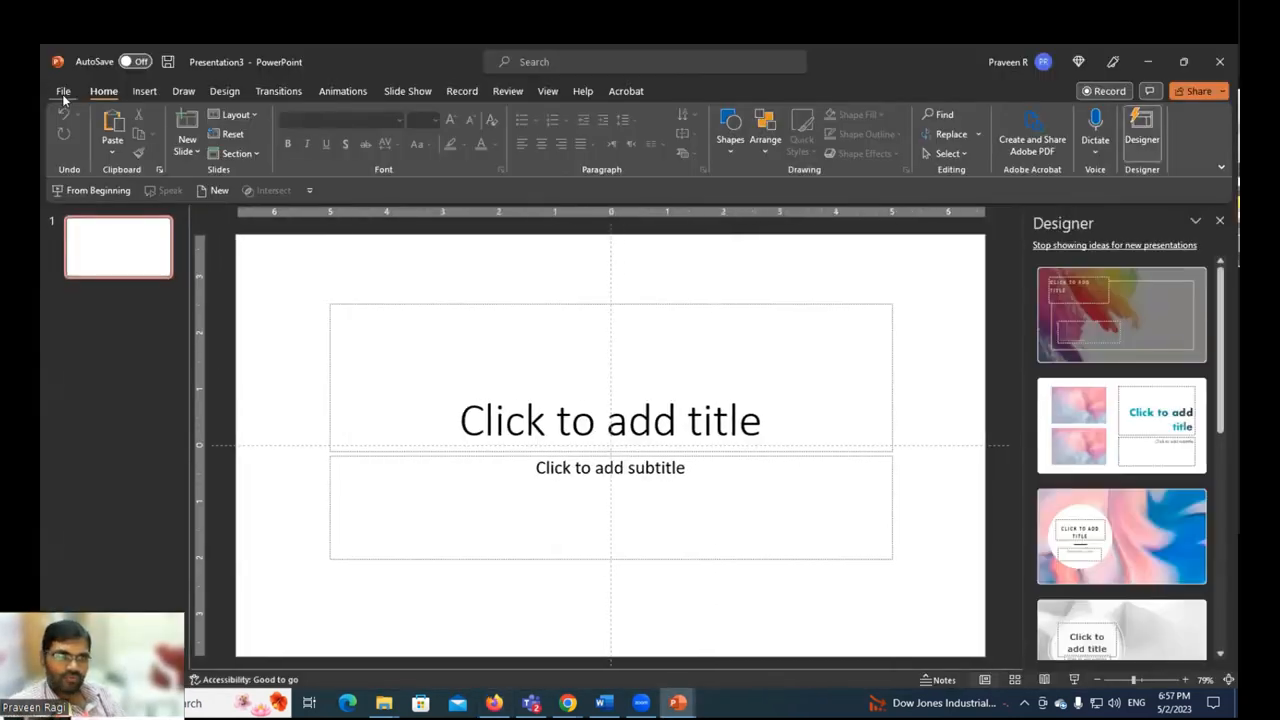
Step: Search the online templates and themes for "business"
click(63, 95)
click(91, 157)
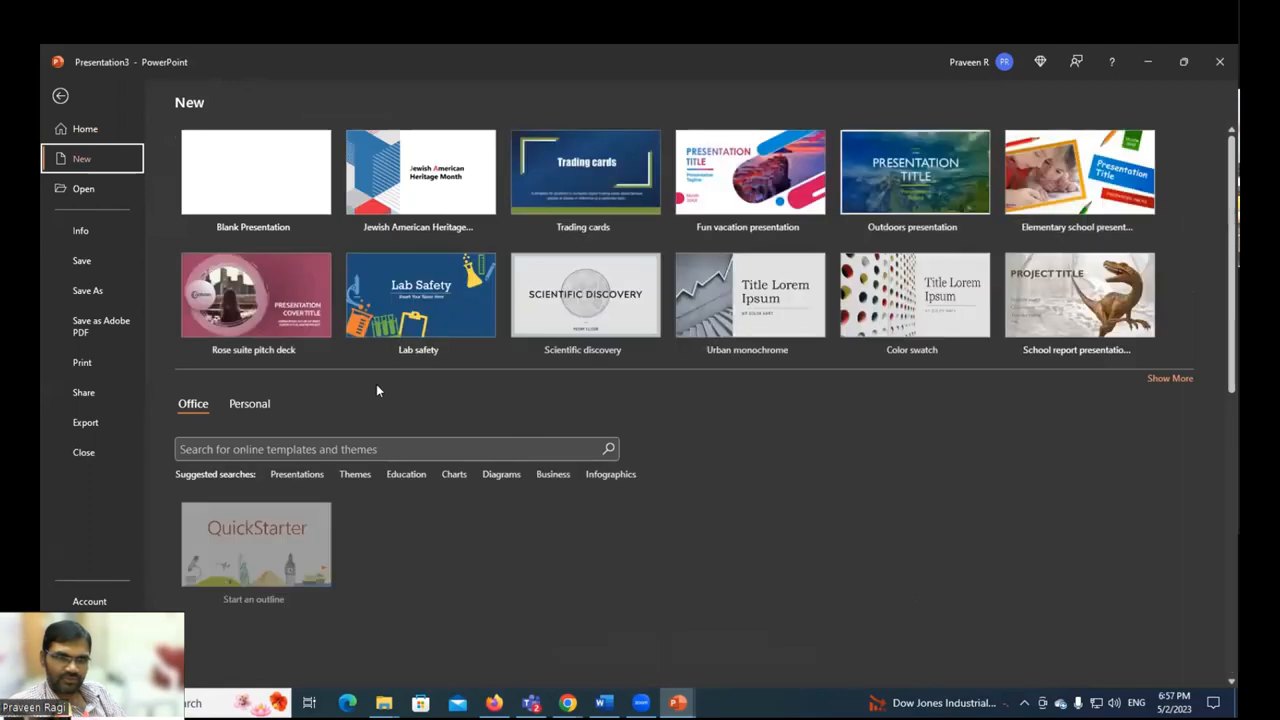
click(258, 448)
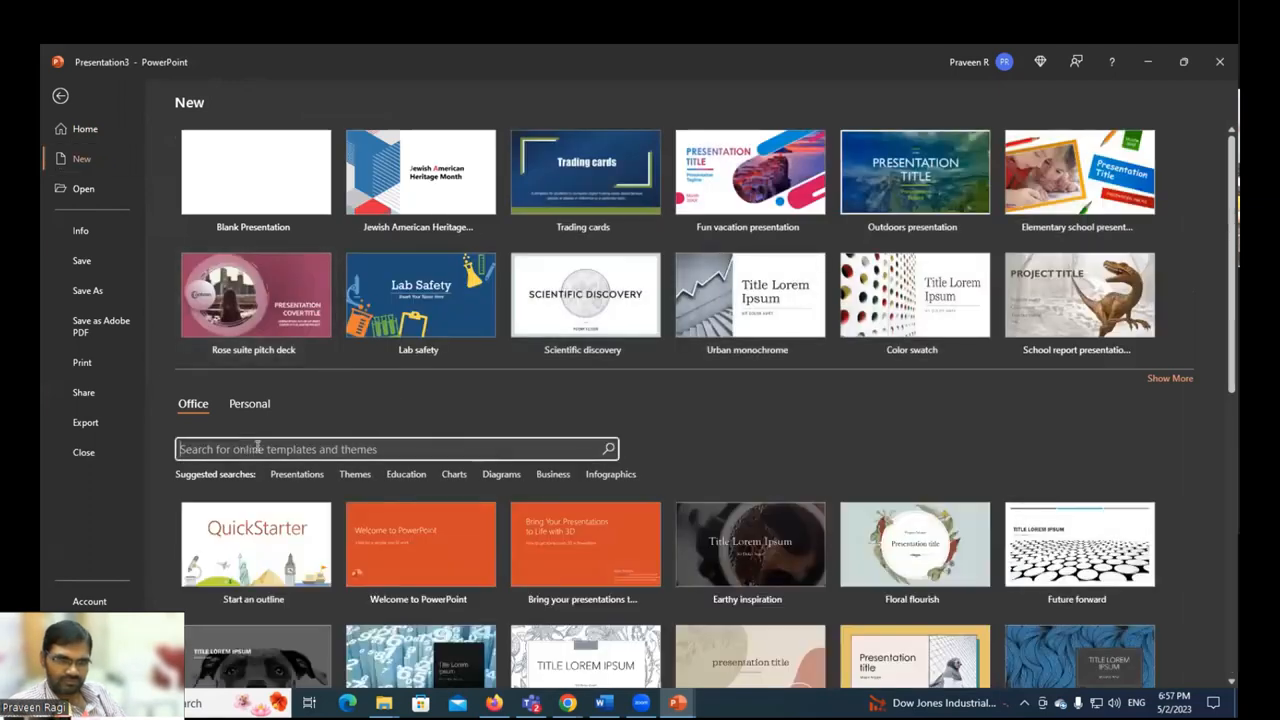
text(business)
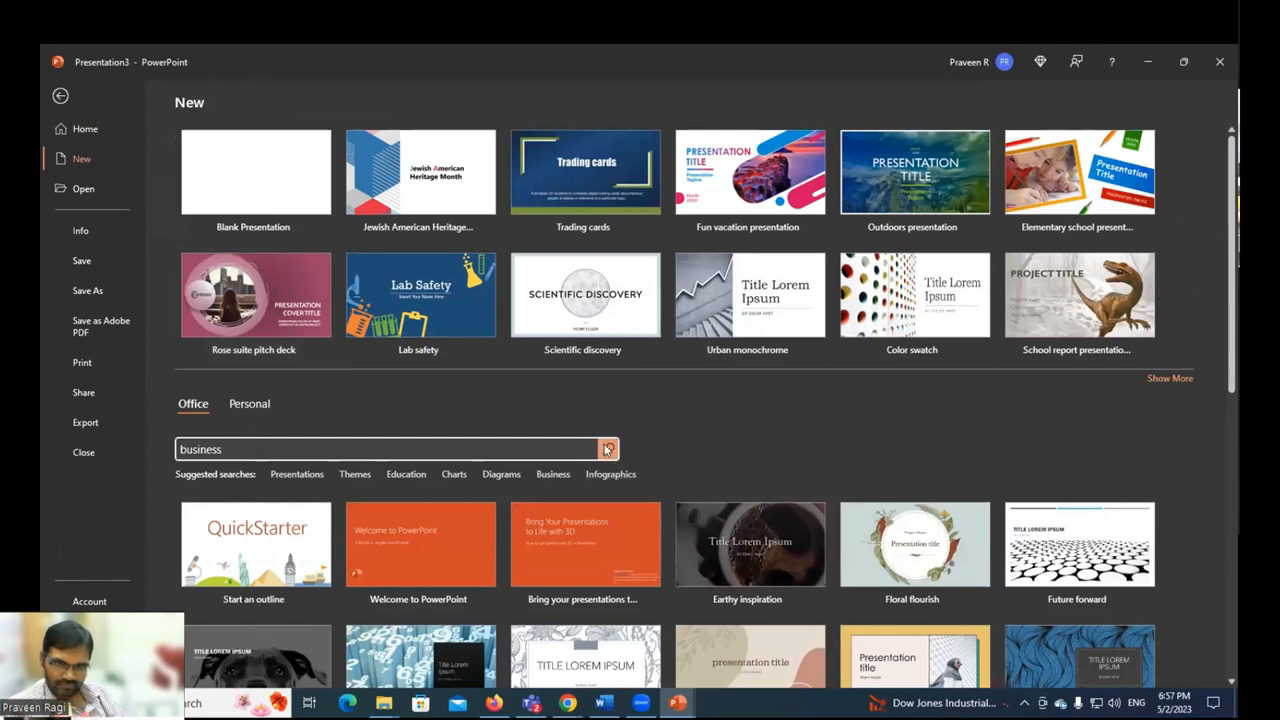
click(608, 449)
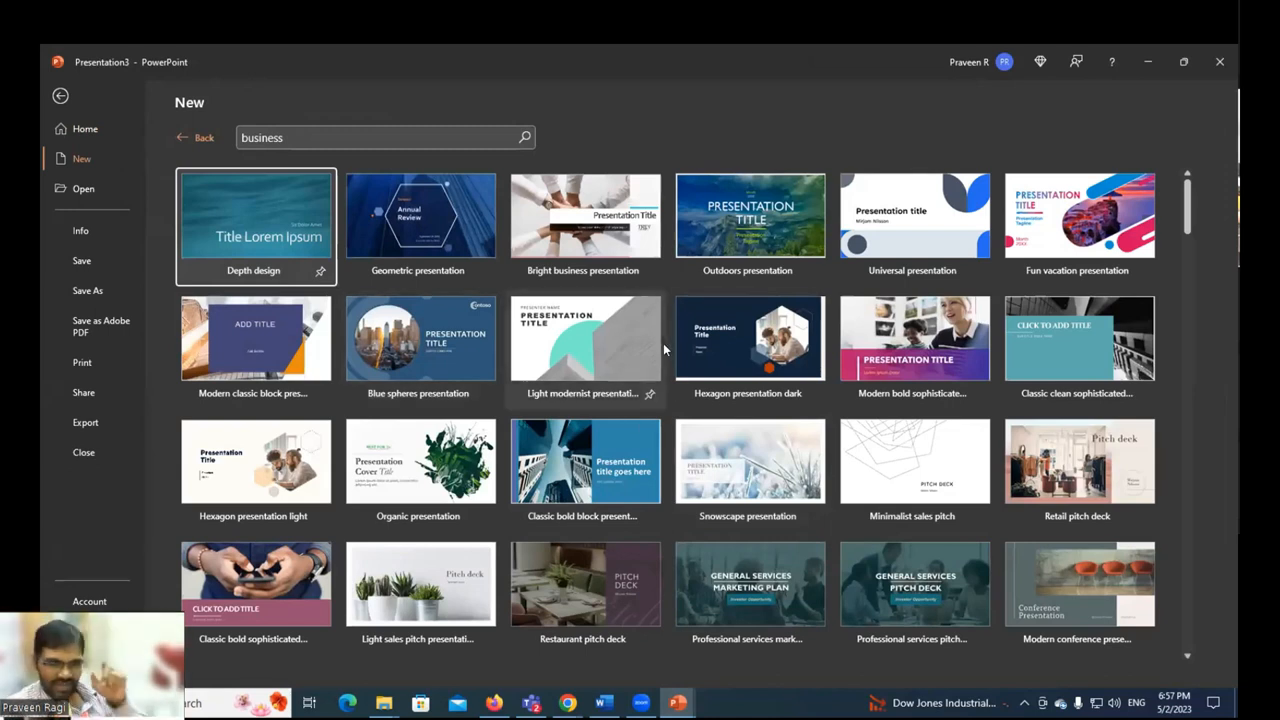
Step: Browse the business templates and create a presentation from the Winter presentation template
scroll(899, 490, down, 3)
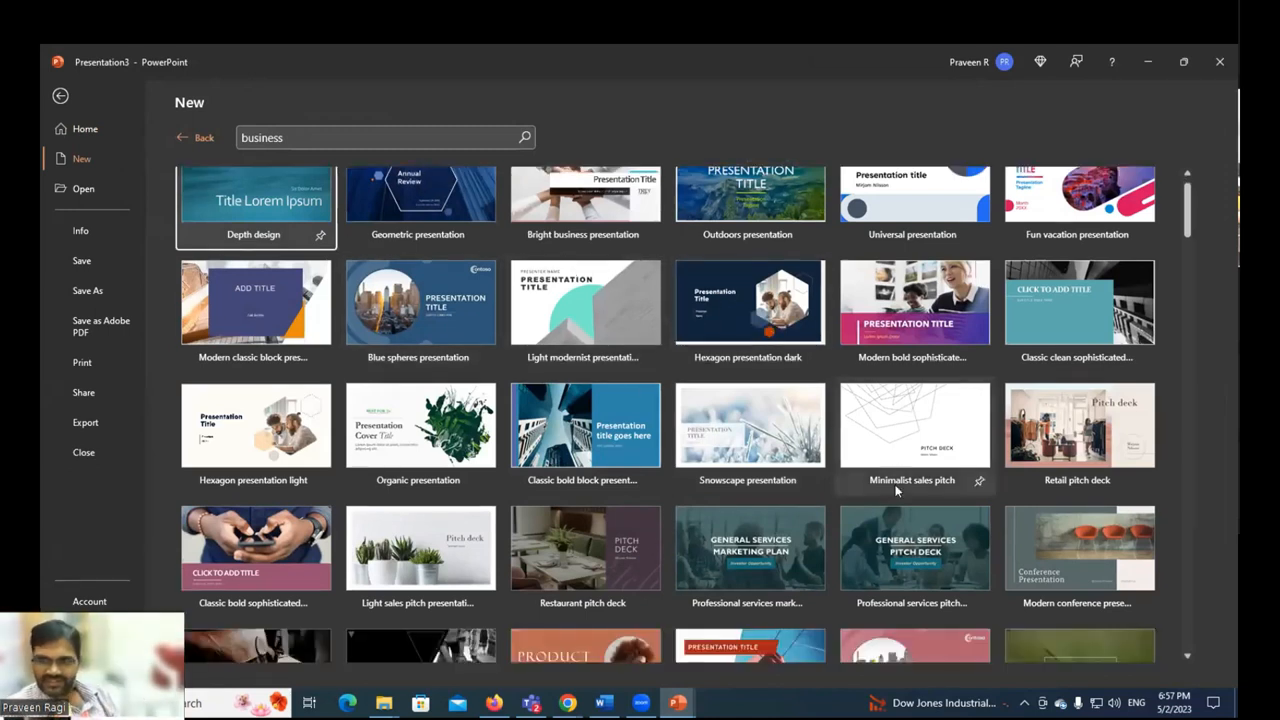
scroll(772, 343, up, 3)
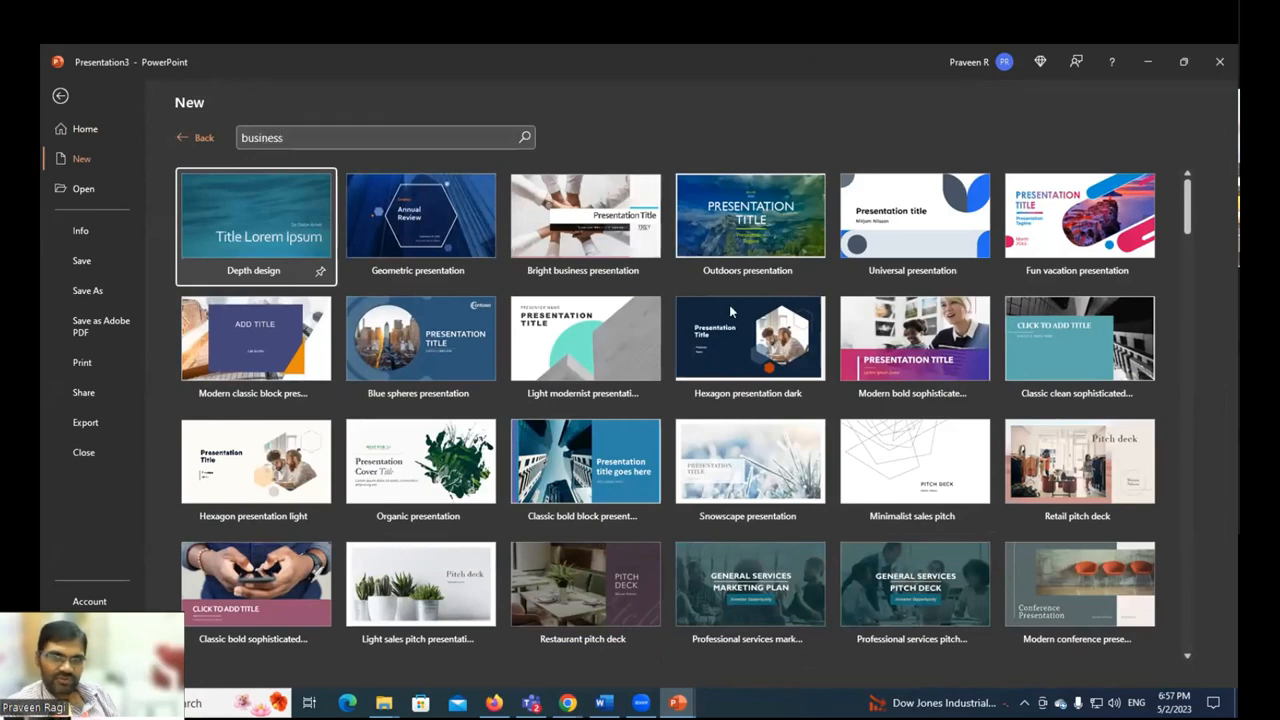
scroll(745, 350, down, 2)
scroll(757, 400, down, 3)
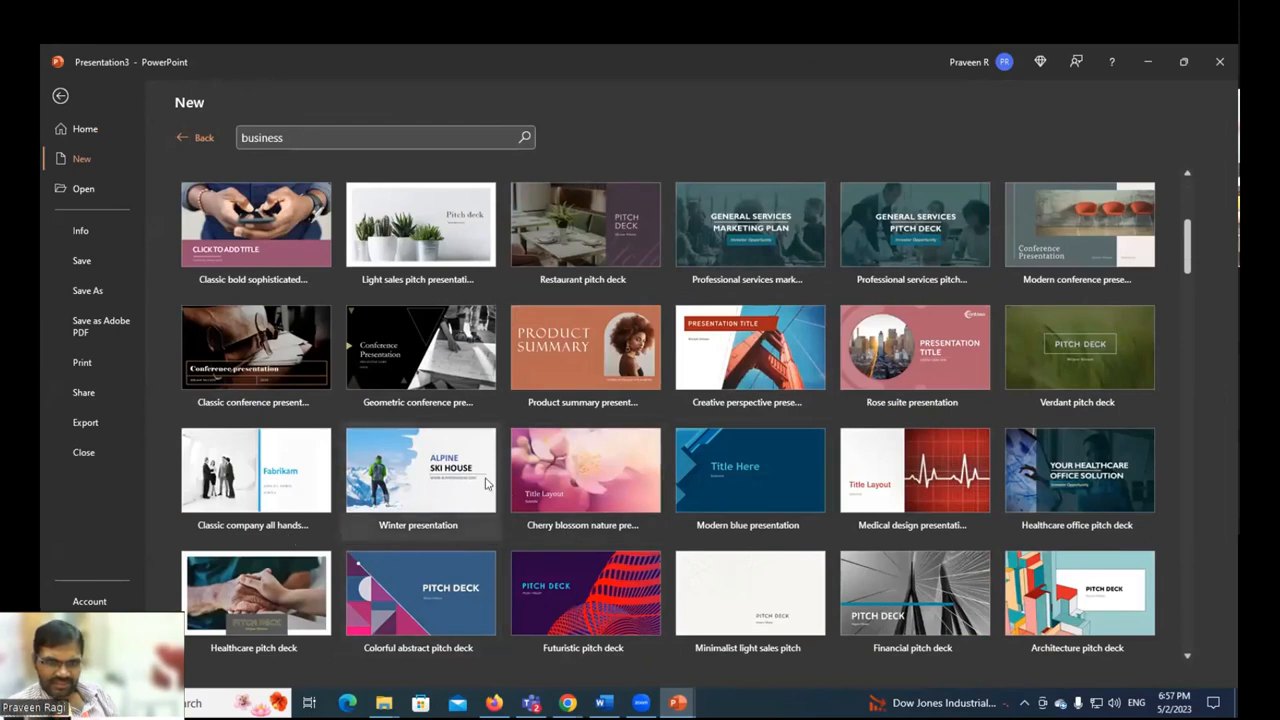
double_click(453, 465)
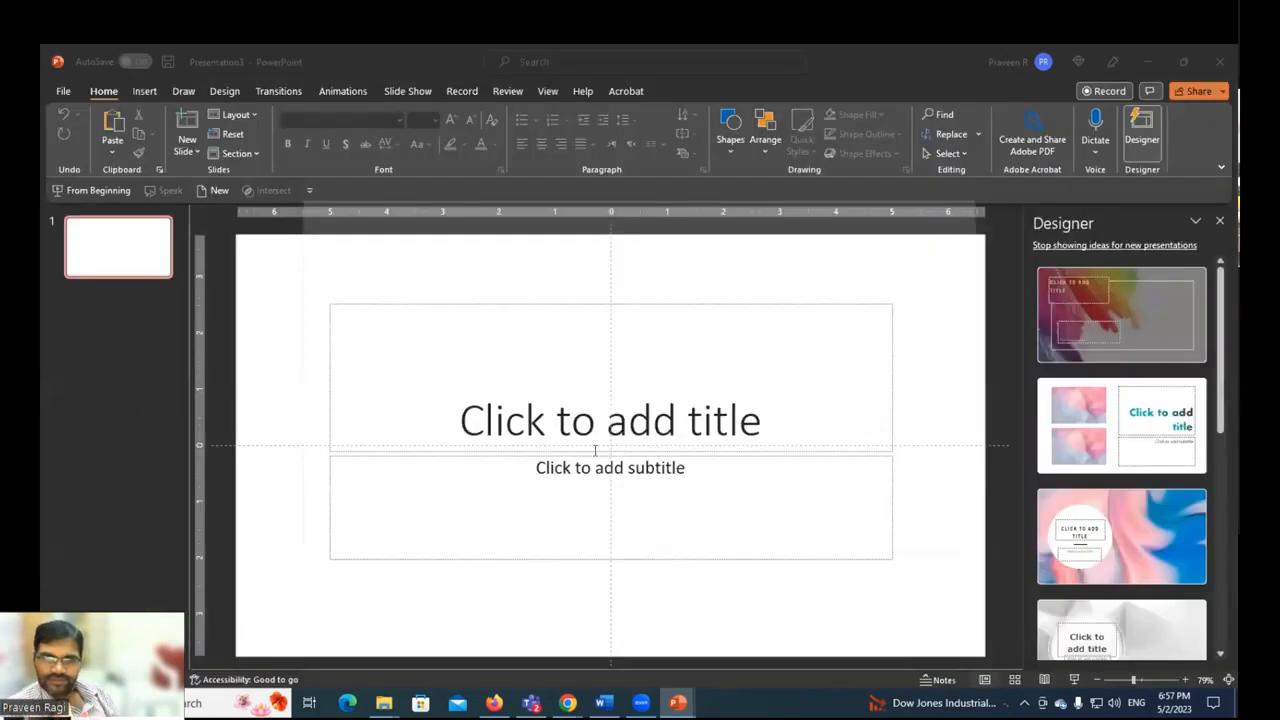
Step: Look through slides 2 to 6 of the Alpine Ski House template presentation
click(130, 305)
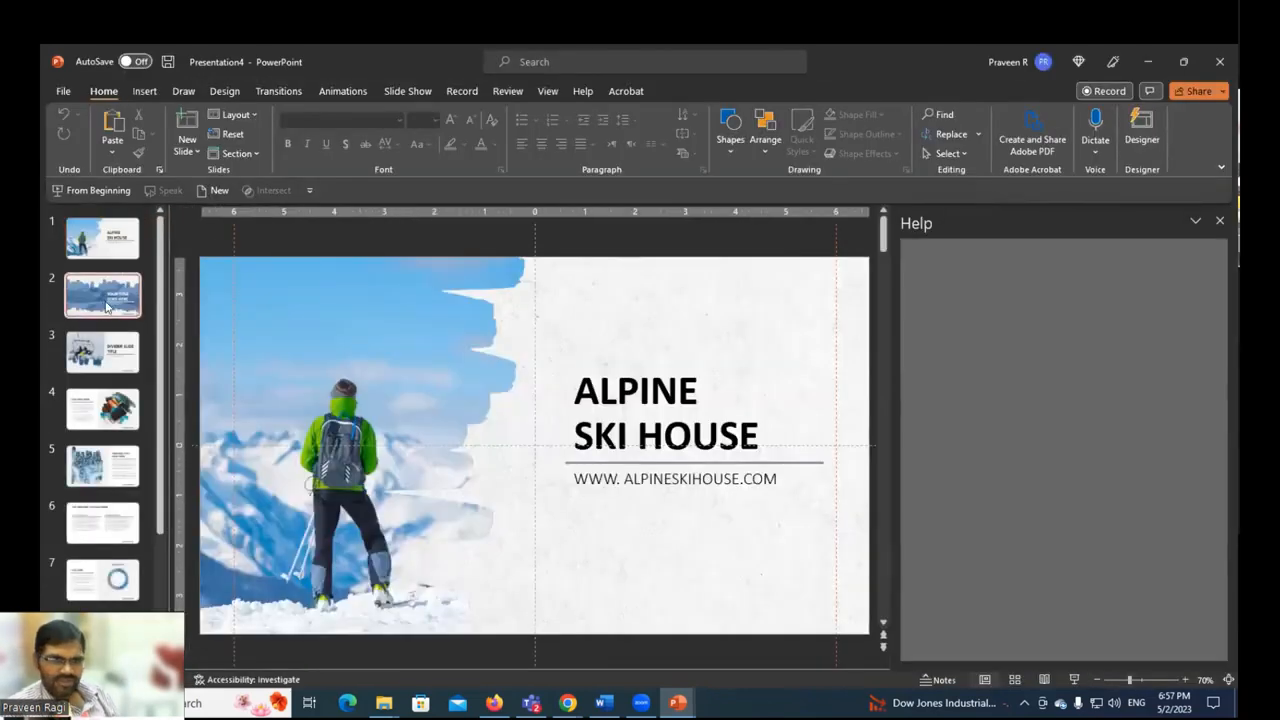
click(122, 360)
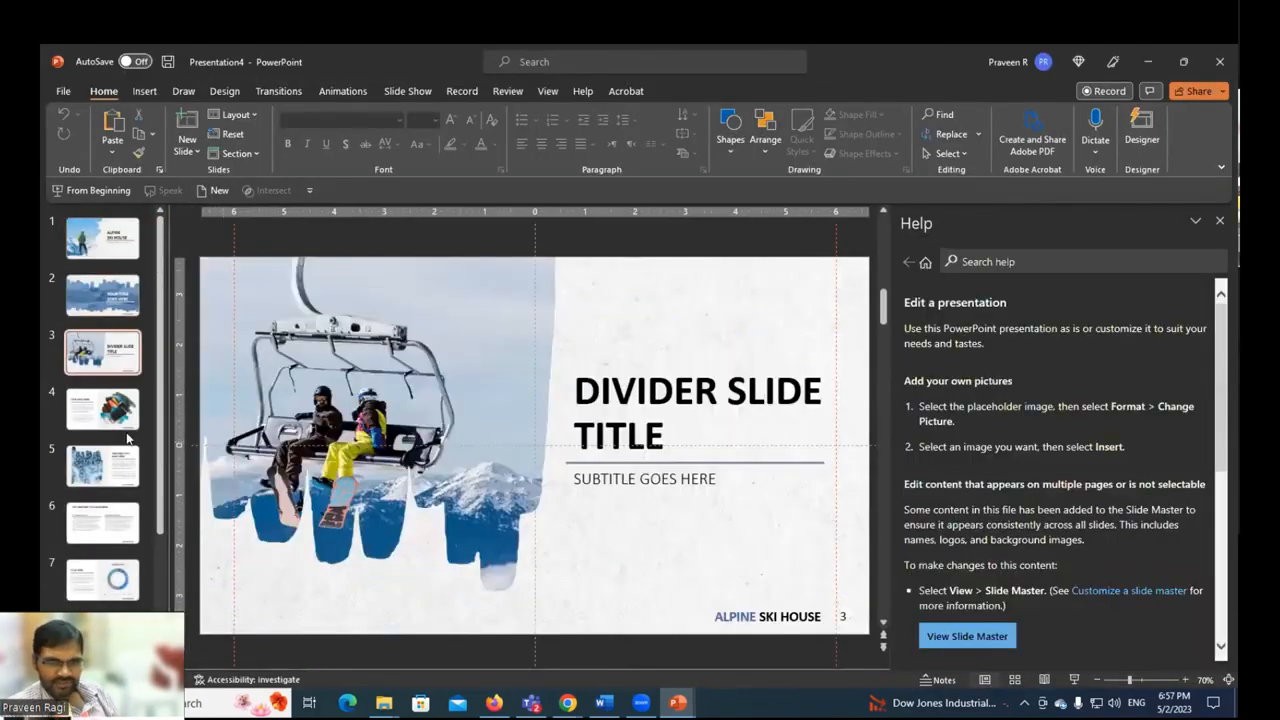
click(110, 415)
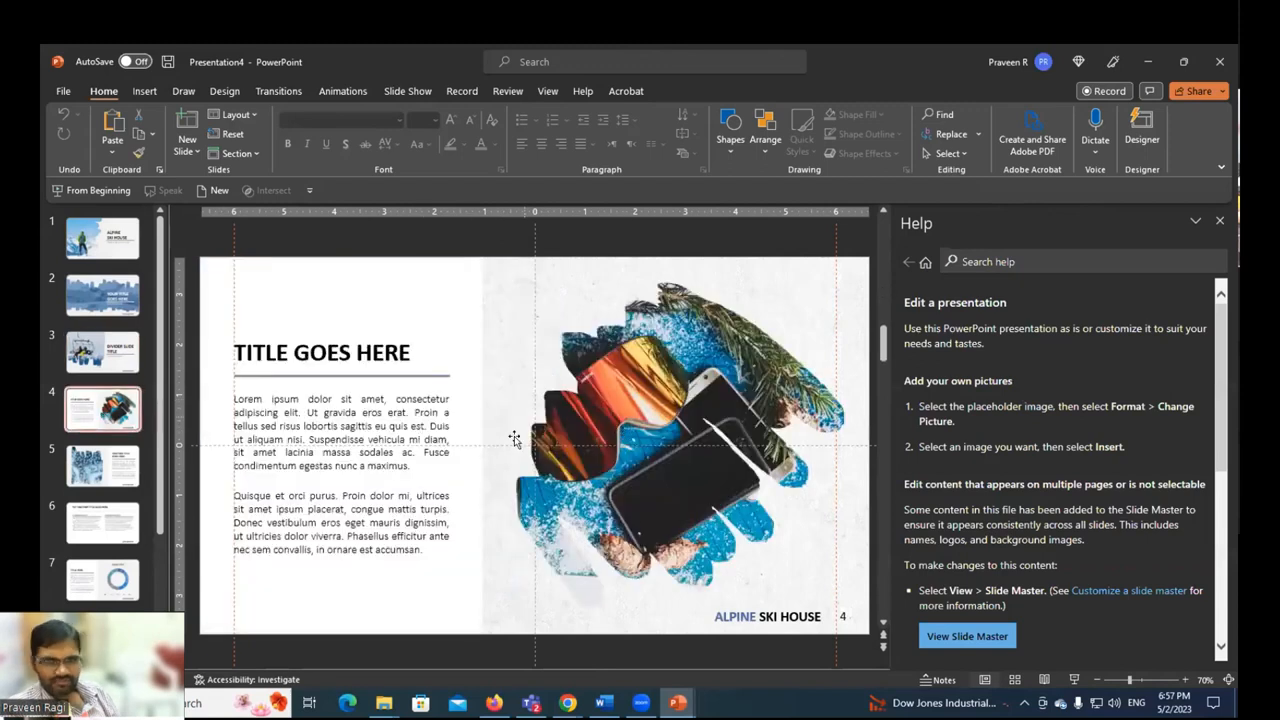
click(306, 399)
click(106, 474)
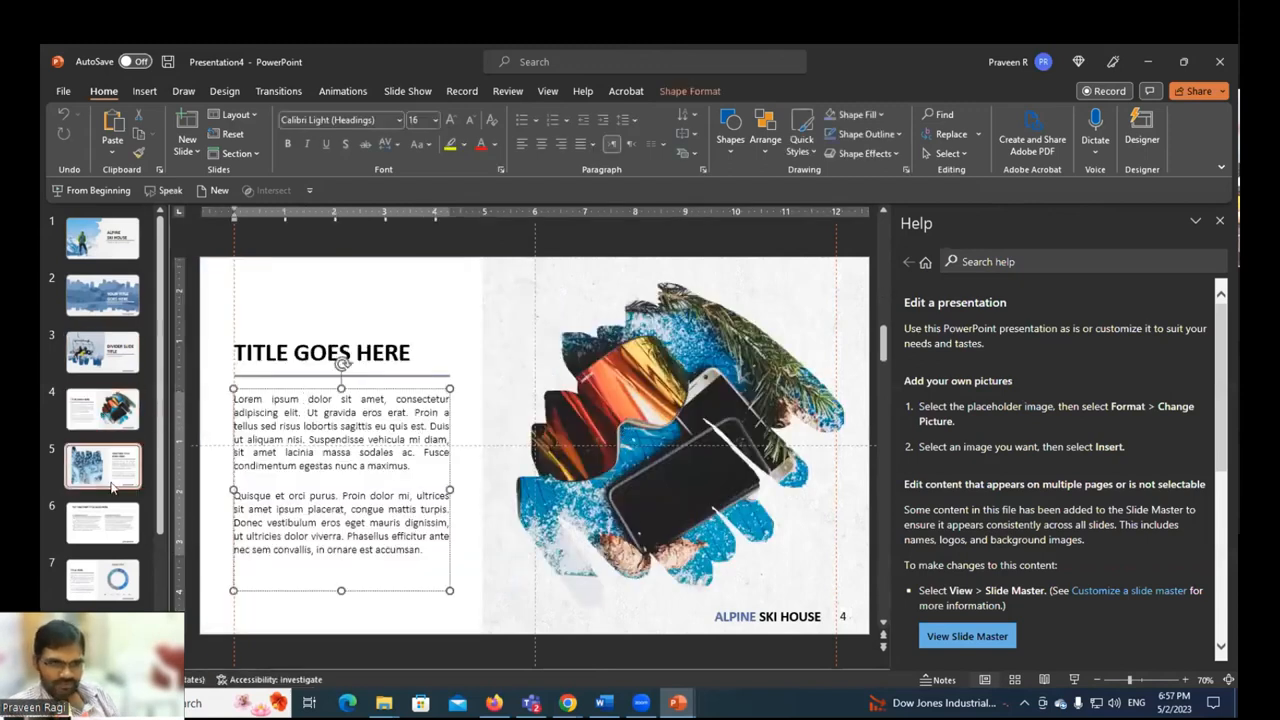
click(105, 533)
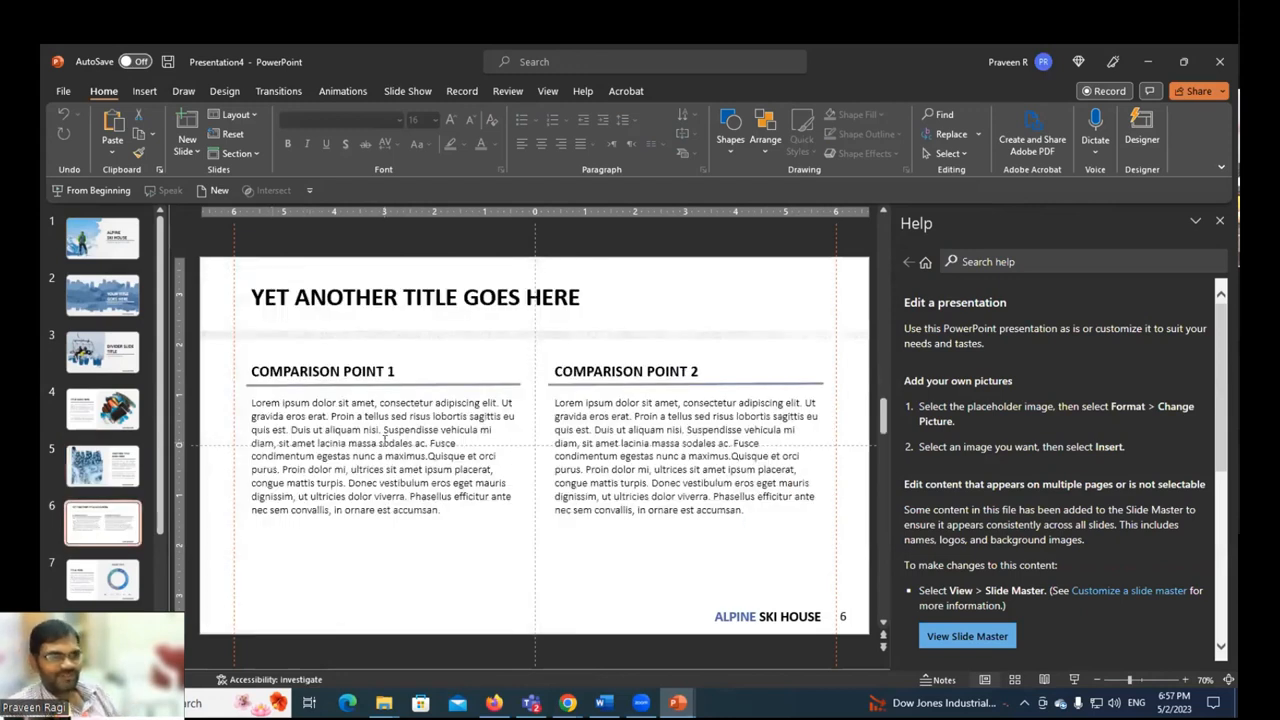
Step: Examine the title, comparison headings and body text placeholders on slide 6
click(372, 298)
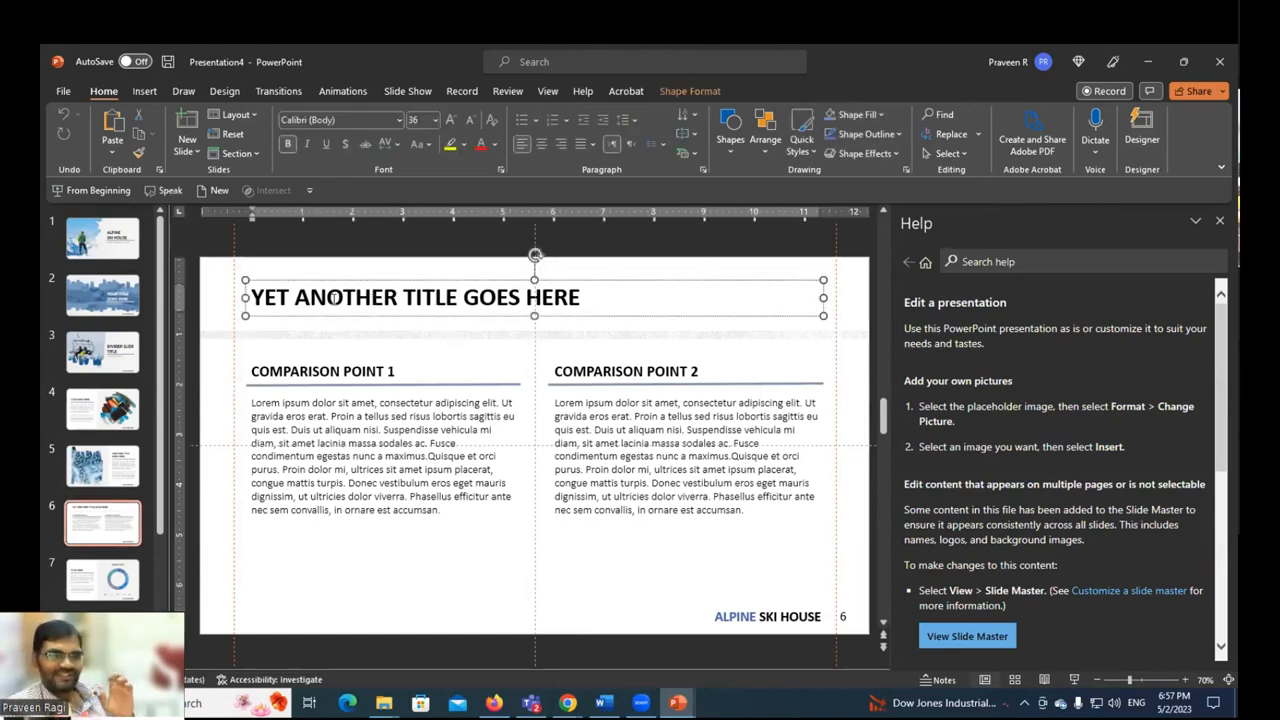
drag(251, 297, 433, 298)
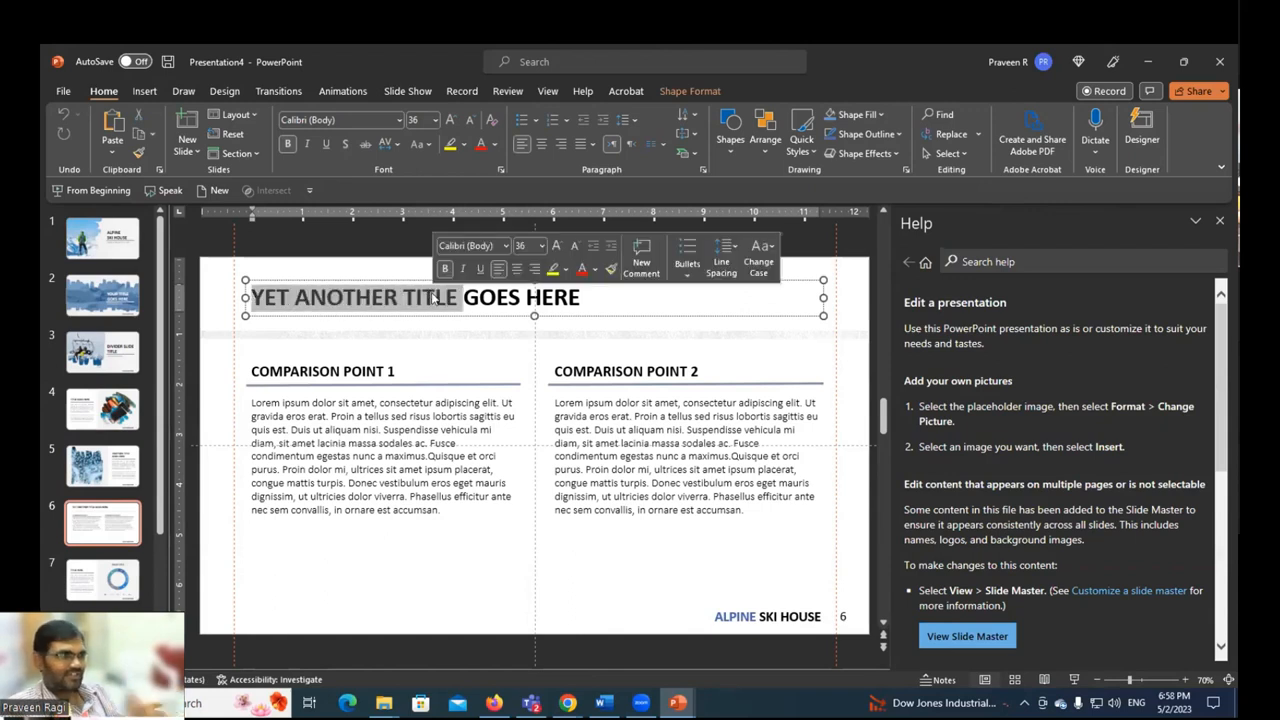
click(282, 371)
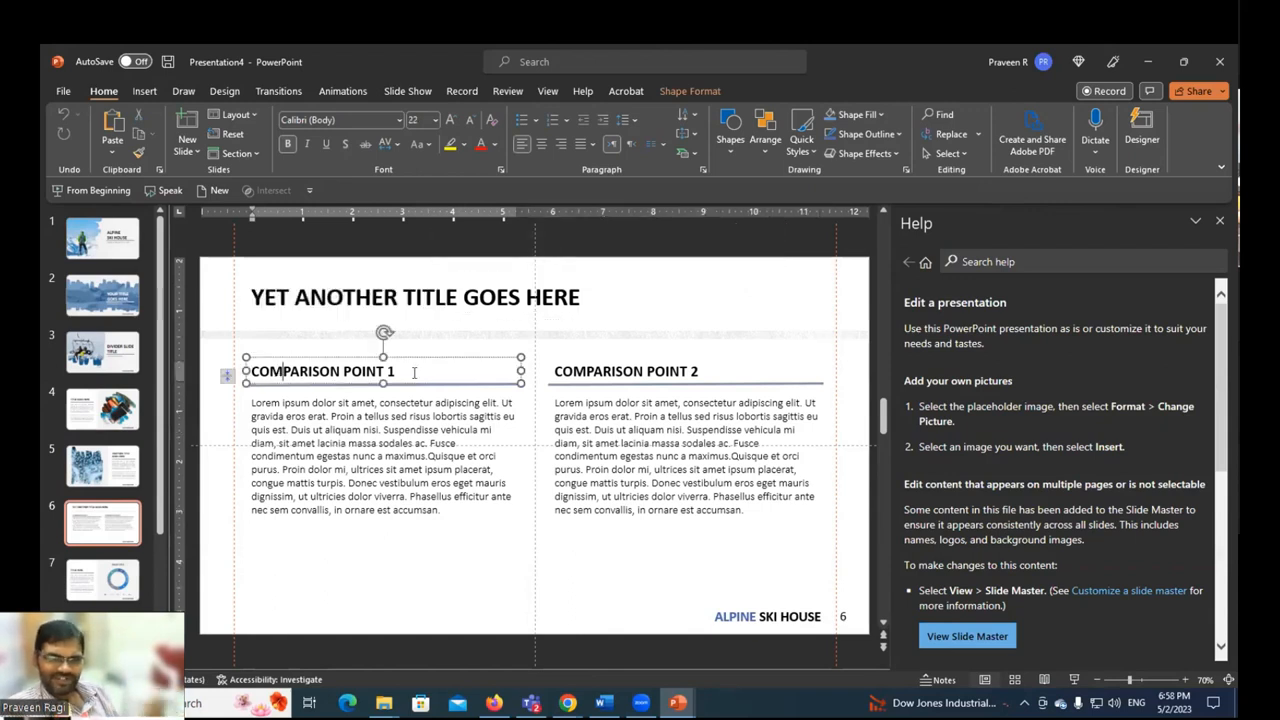
drag(397, 369, 251, 371)
triple_click(673, 373)
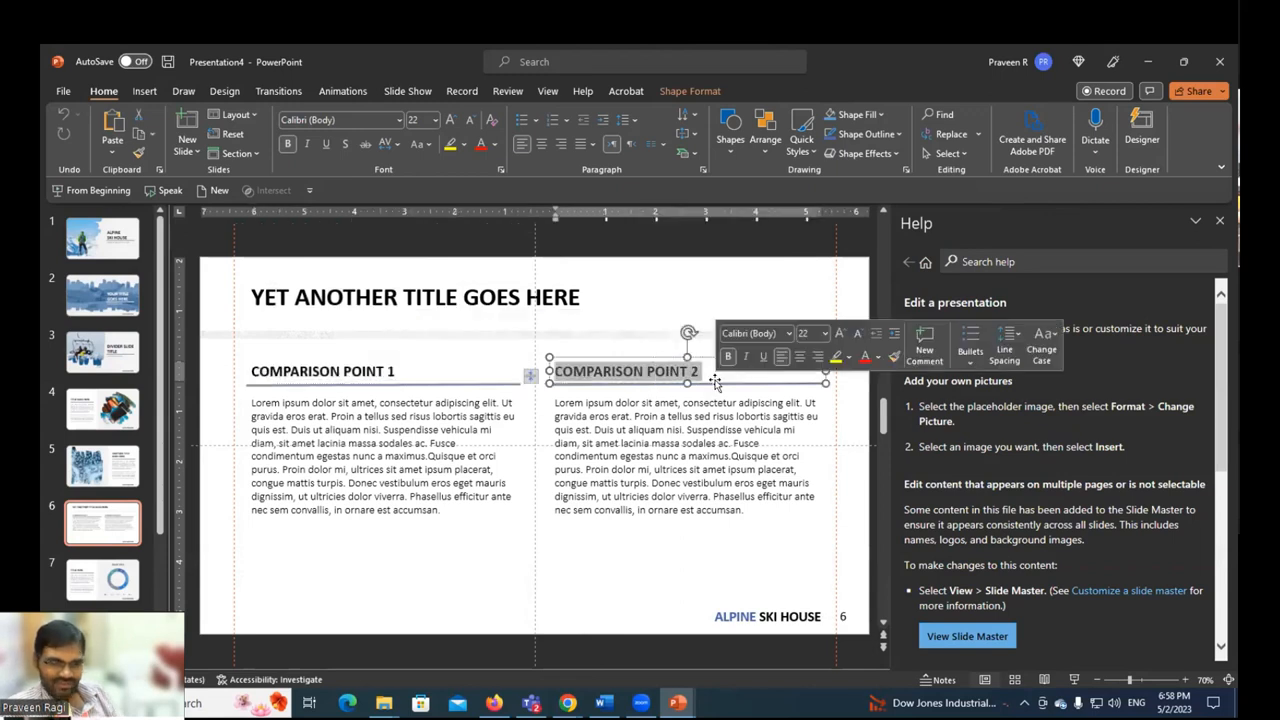
click(380, 416)
drag(311, 416, 500, 484)
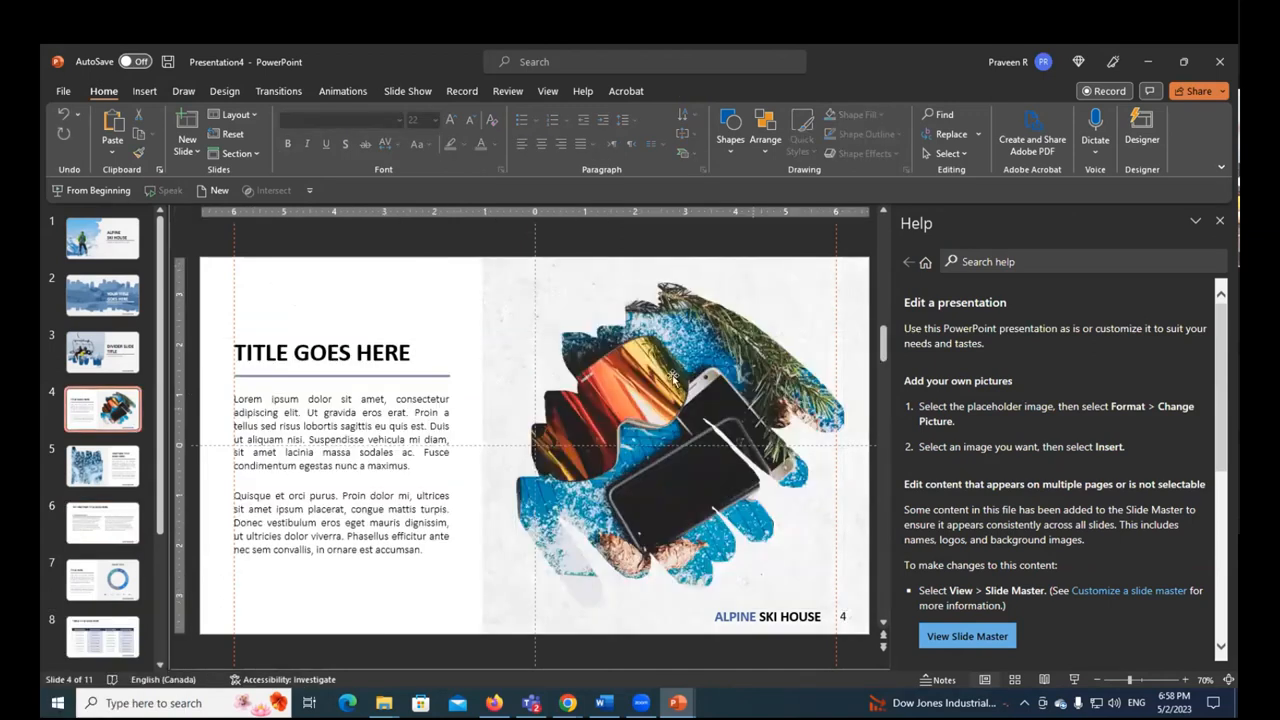
Step: Try deleting the picture on slide 4 and moving its empty placeholder, and undo these changes
click(648, 356)
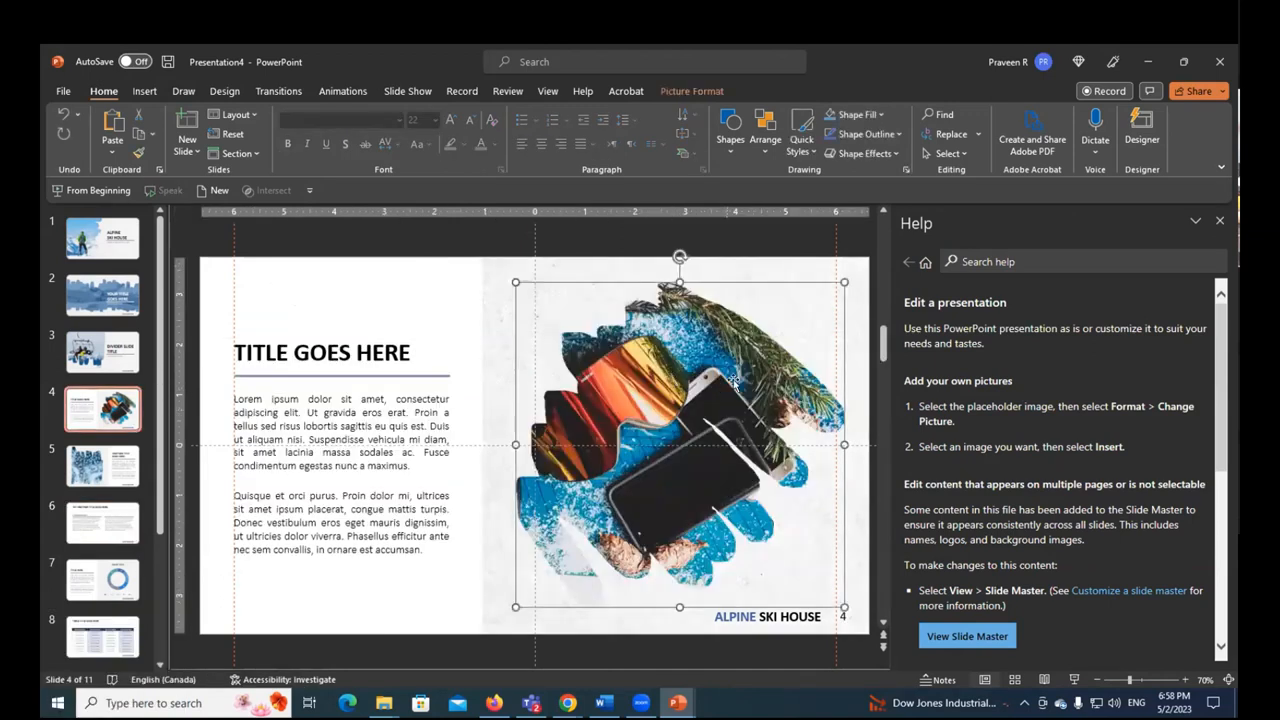
drag(689, 390, 668, 372)
key(Delete)
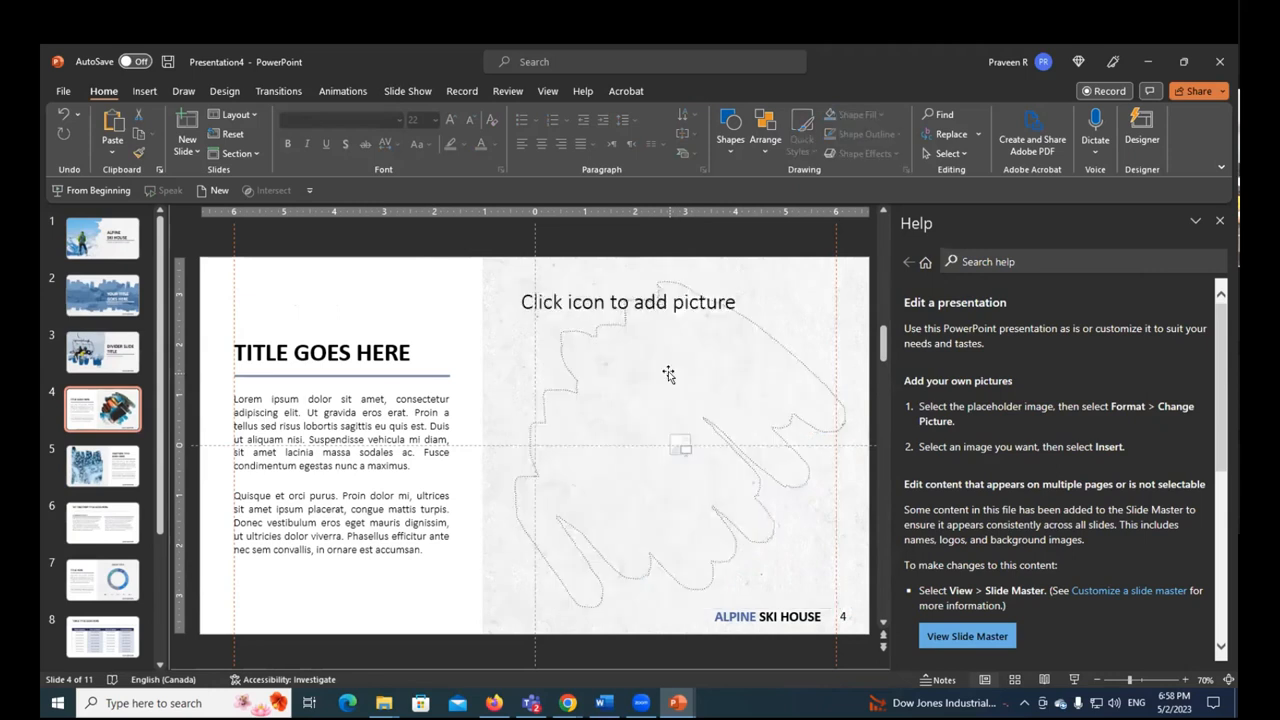
click(598, 338)
mouse_move(598, 338)
mouse_down()
mouse_move(646, 389)
mouse_move(617, 338)
mouse_up()
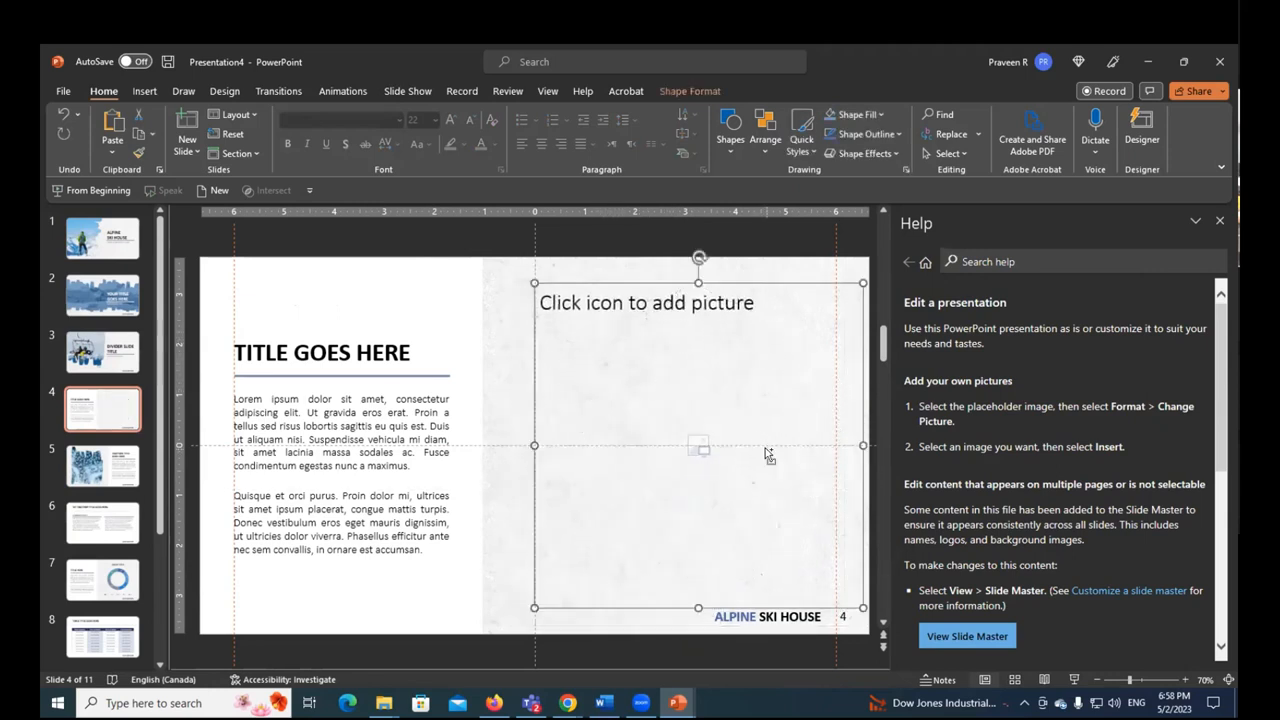
key(ctrl+z)
key(ctrl+z)
key(Escape)
Step: Replace slide 4's picture with 220.jpg from the 3d-printer-technology-isometric-concept folder under Images and templates on drive E
click(648, 345)
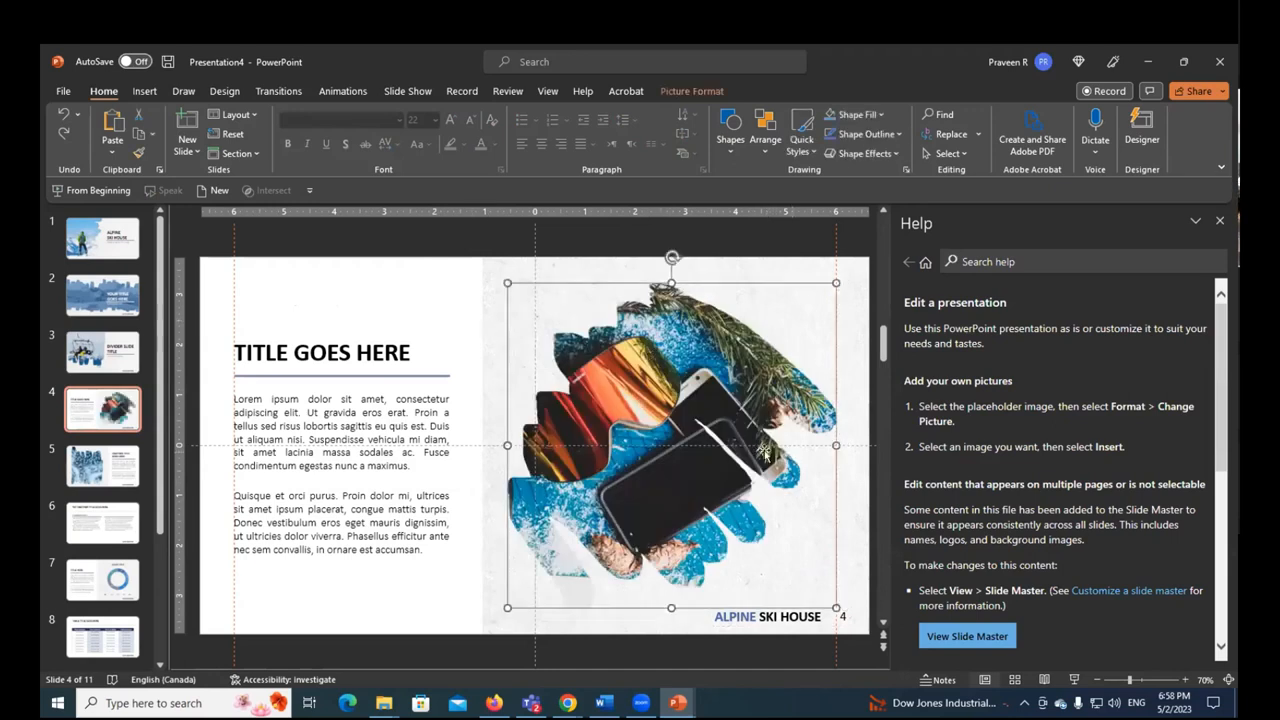
key(Delete)
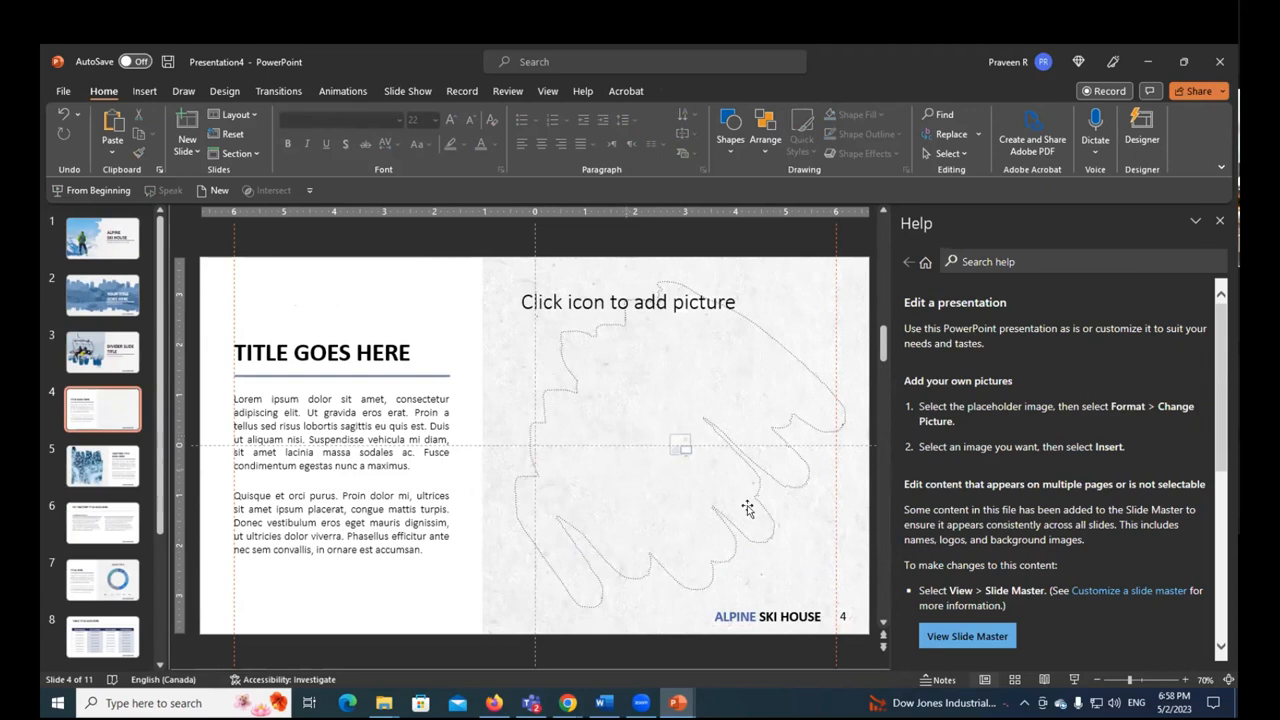
click(681, 446)
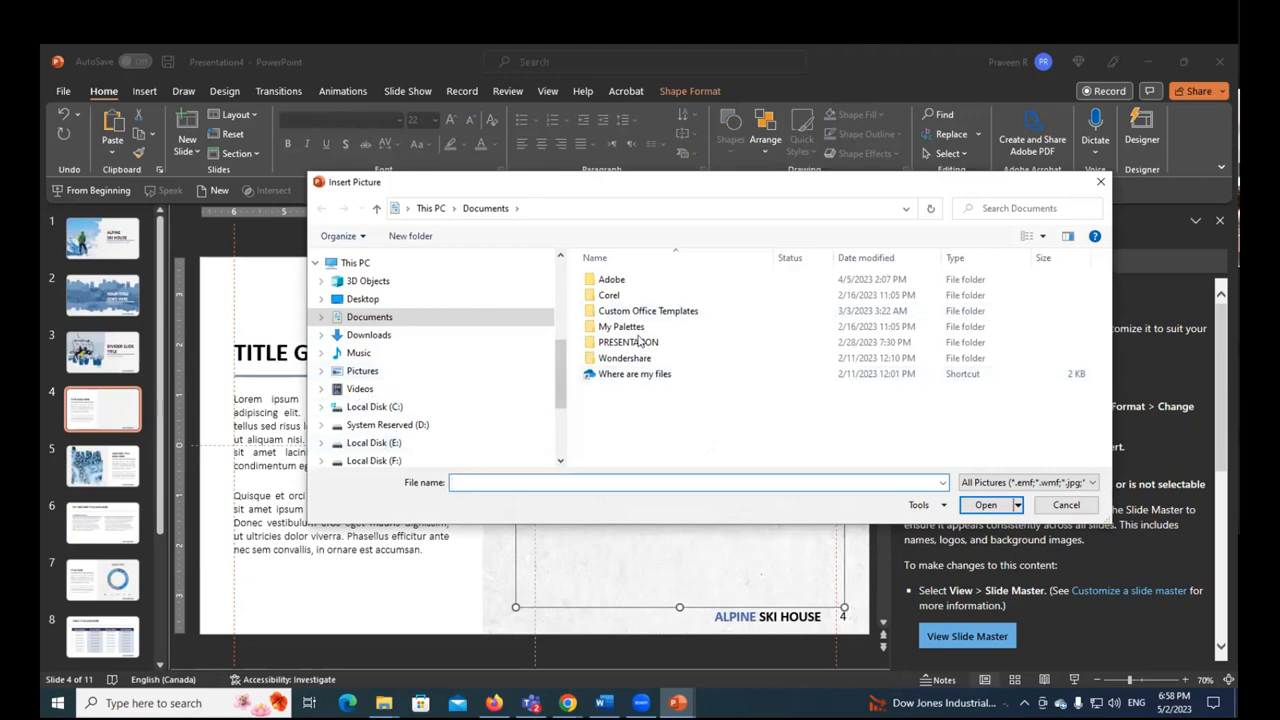
click(385, 445)
double_click(612, 281)
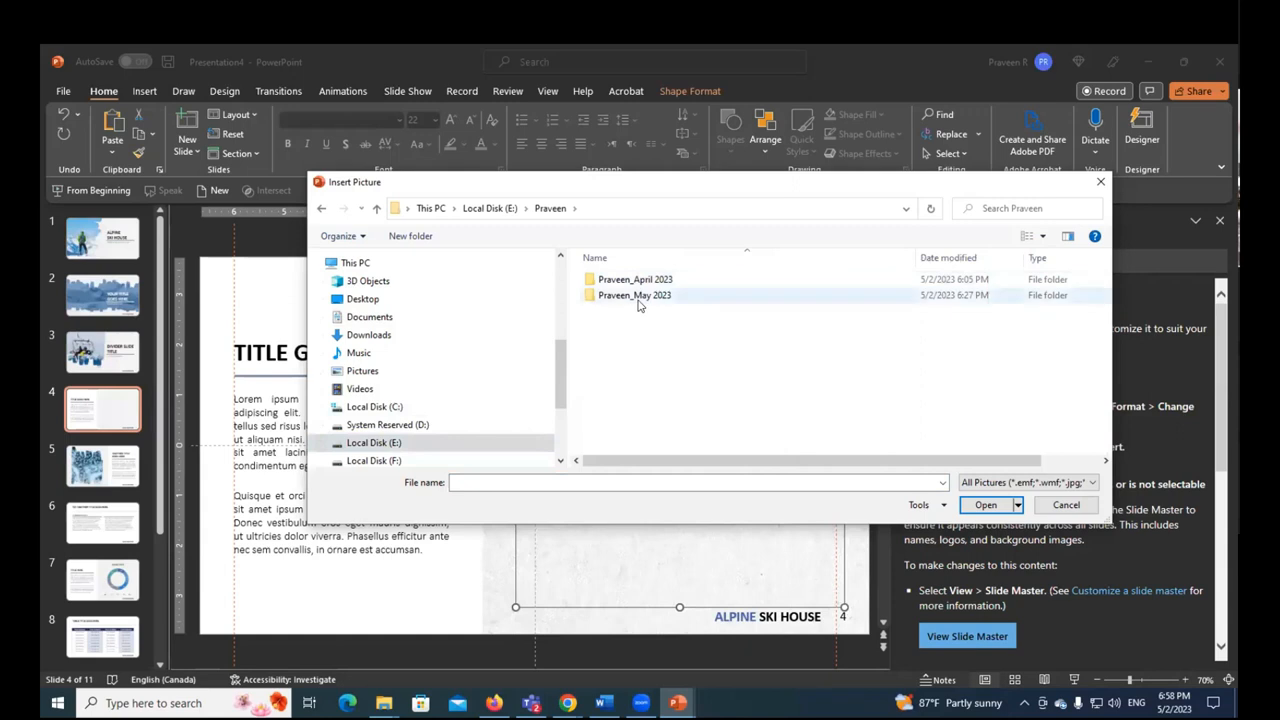
double_click(628, 281)
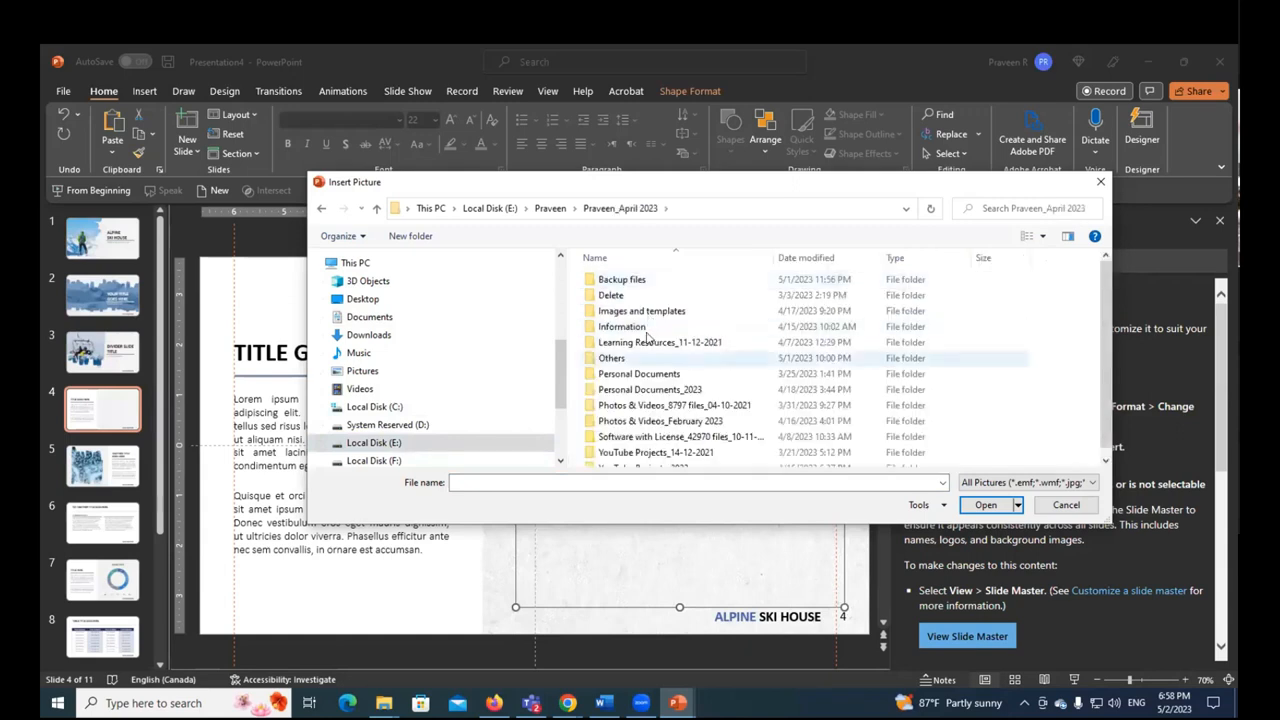
double_click(642, 312)
double_click(642, 312)
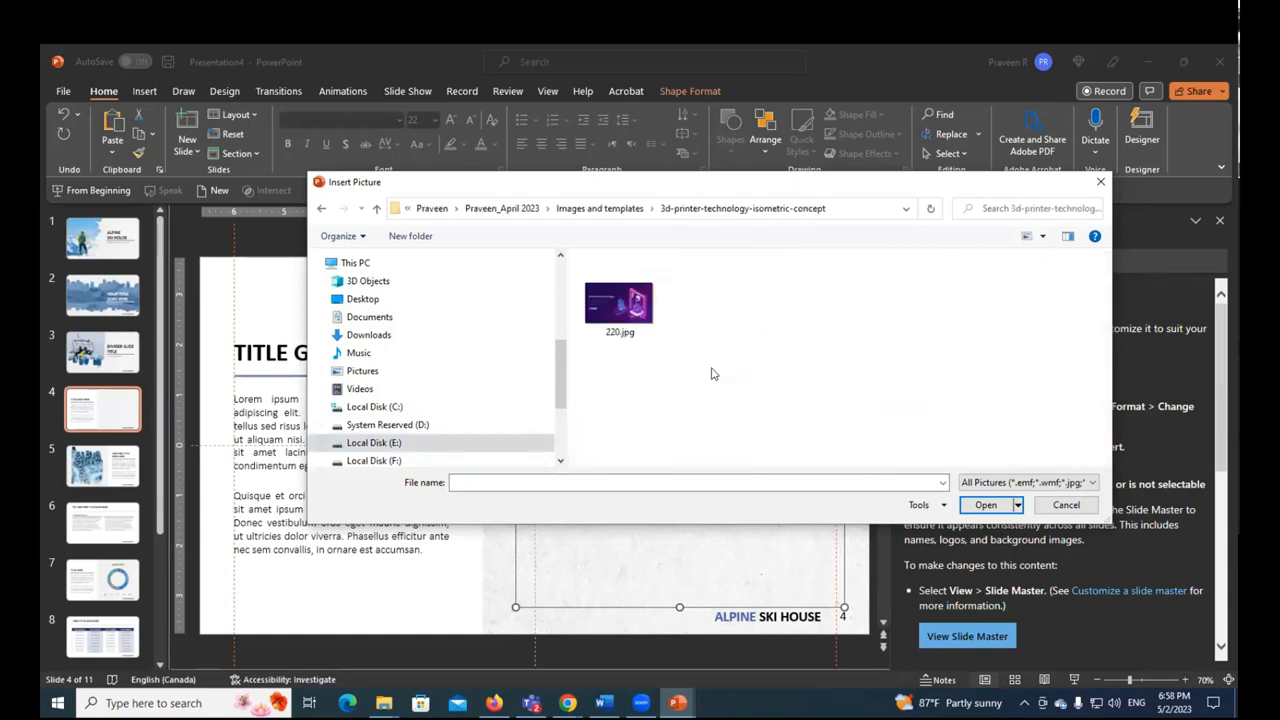
click(620, 300)
click(984, 505)
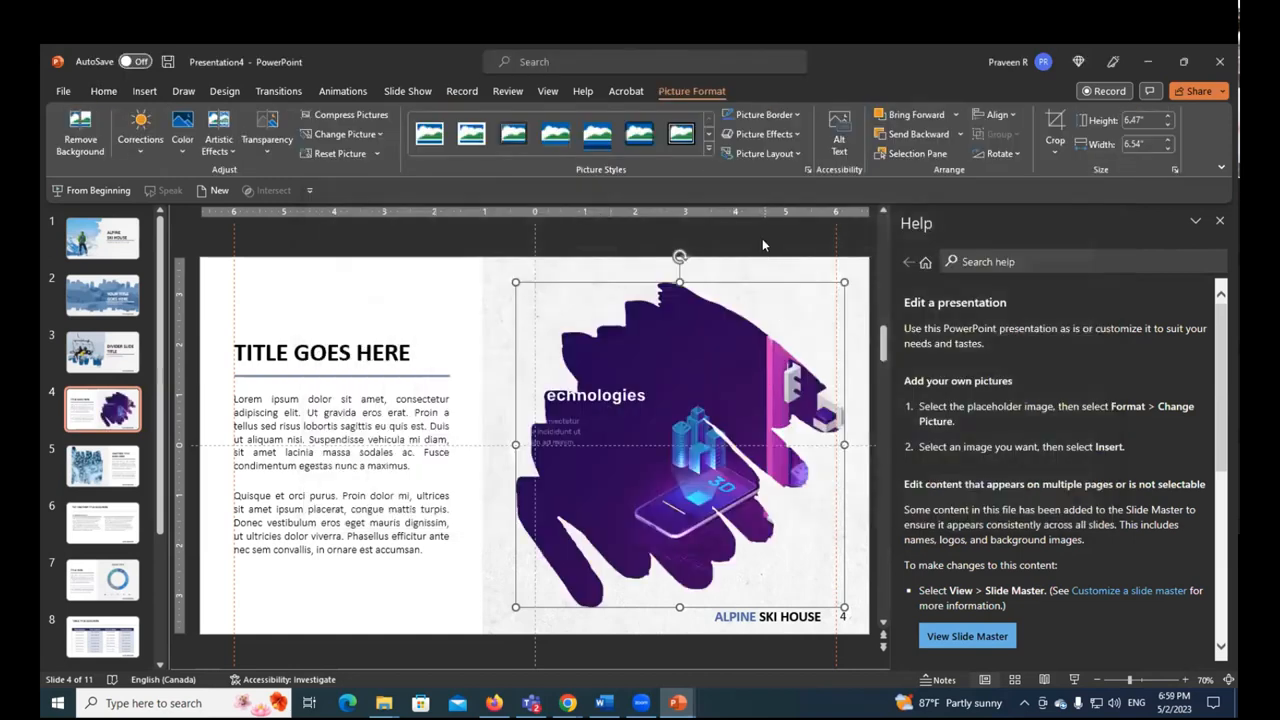
Step: Delete the purple picture from slide 4 together with its empty picture placeholder
click(762, 238)
click(726, 380)
key(Delete)
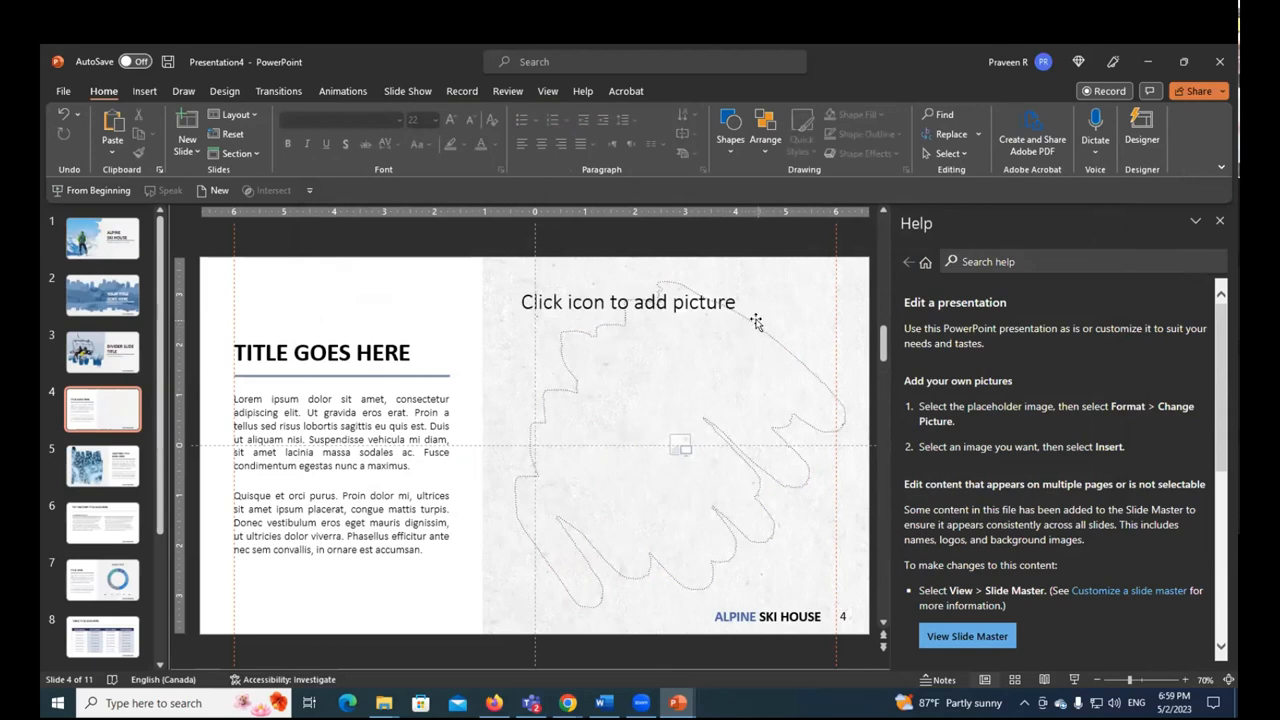
click(750, 321)
key(Delete)
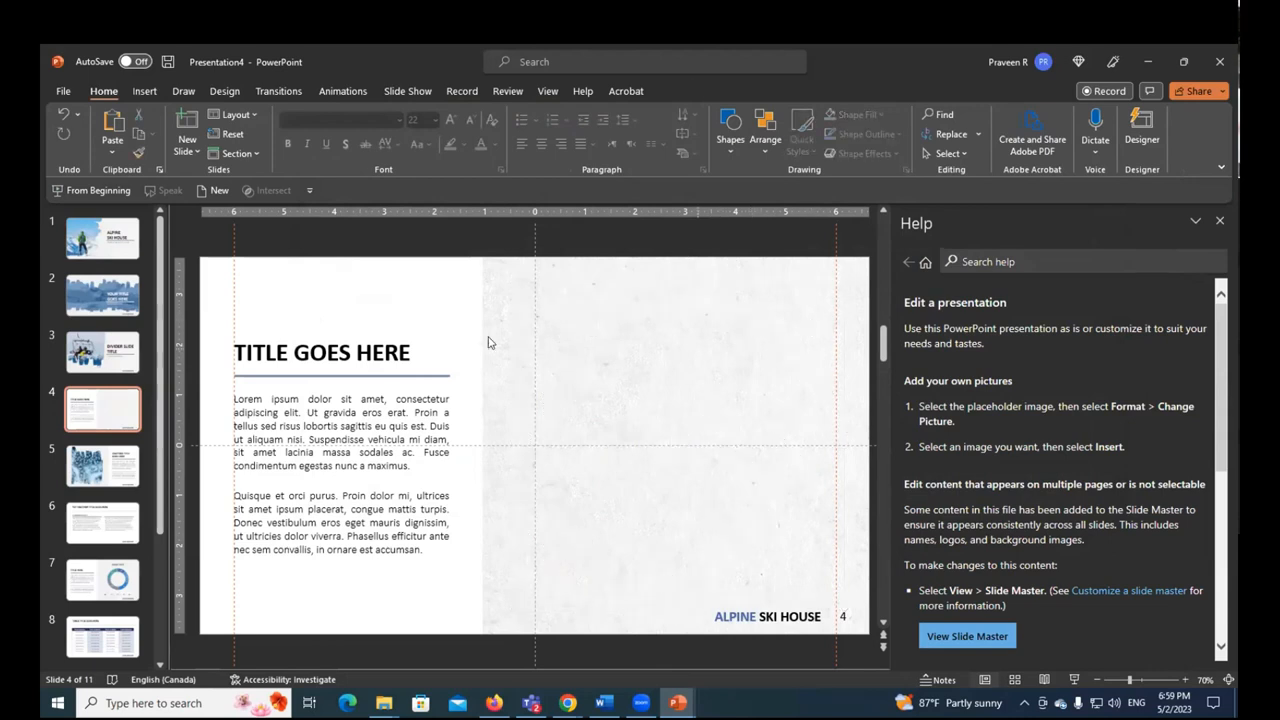
Step: View slides 5 and 2 and return to slide 4
click(104, 474)
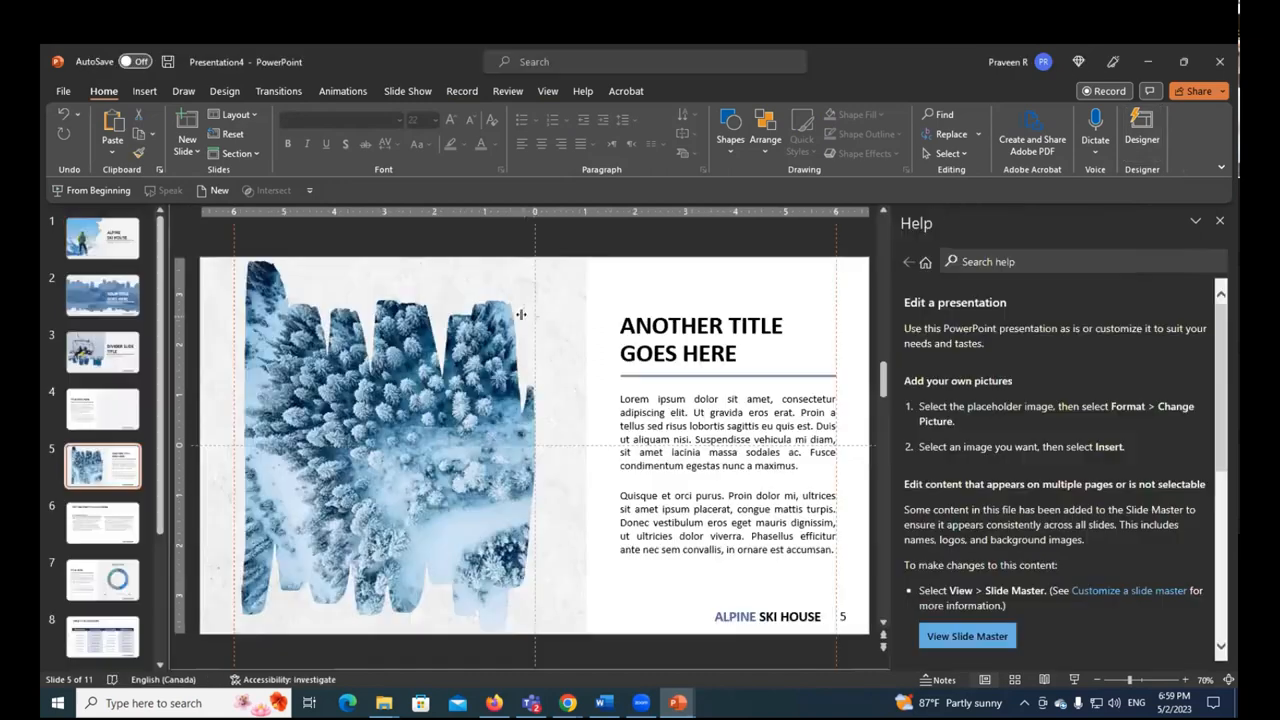
click(117, 293)
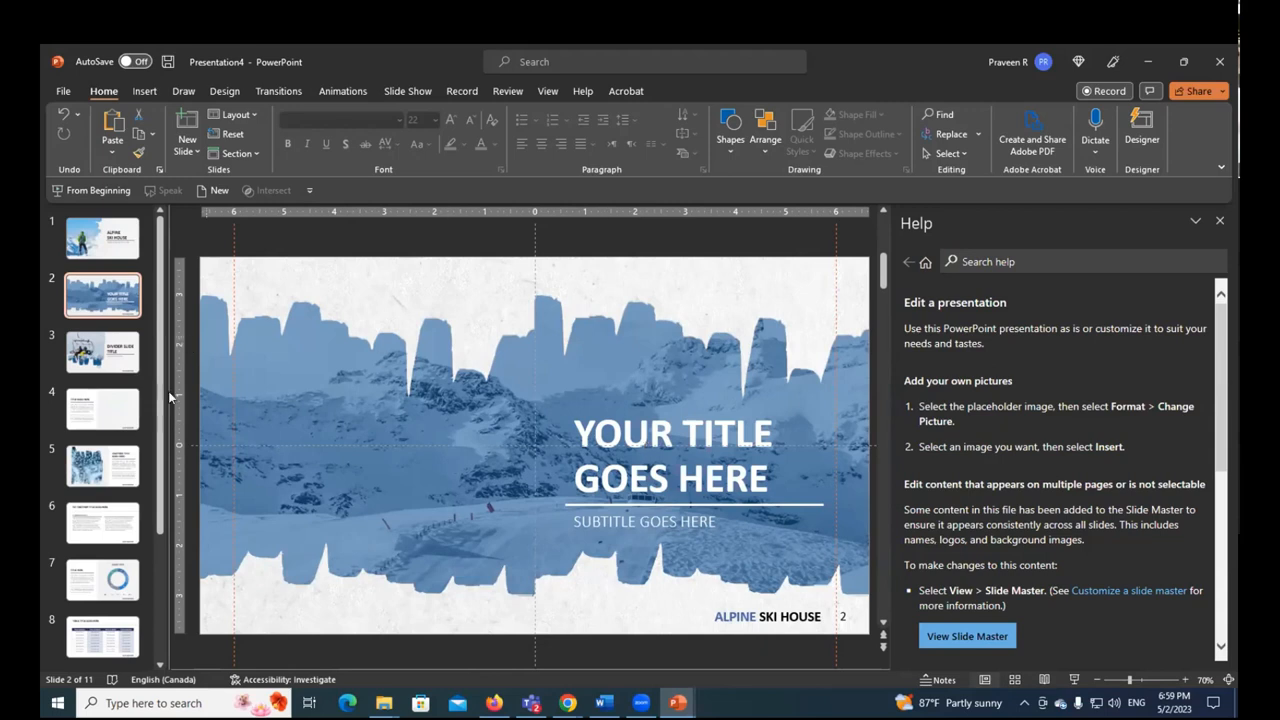
click(86, 423)
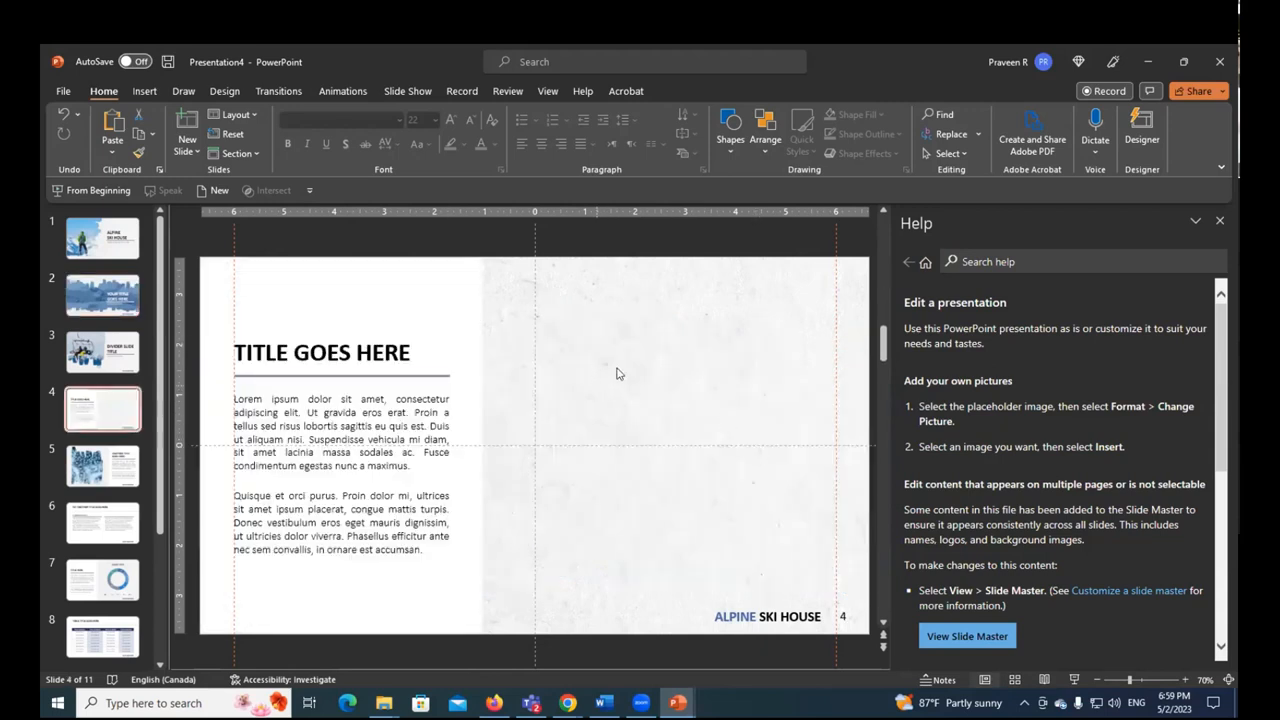
Step: Duplicate slide 4's body text box and place the copy on the empty right half, level with the original
click(321, 424)
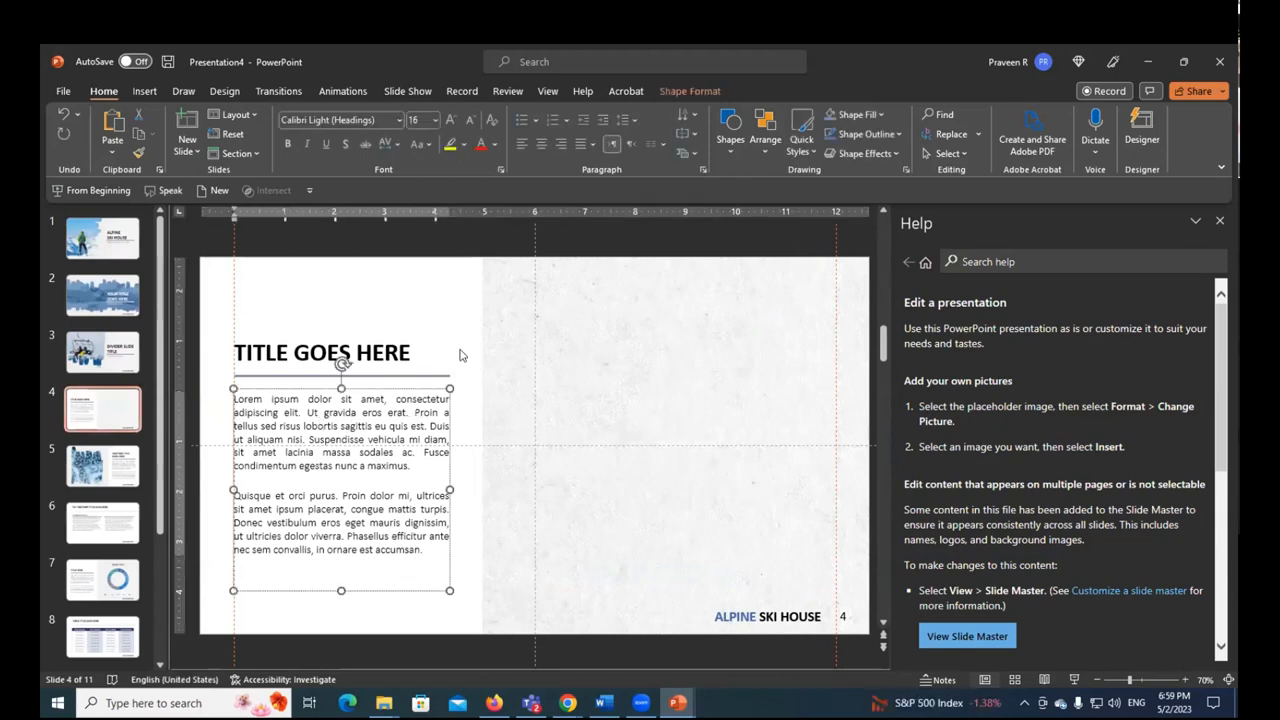
click(734, 441)
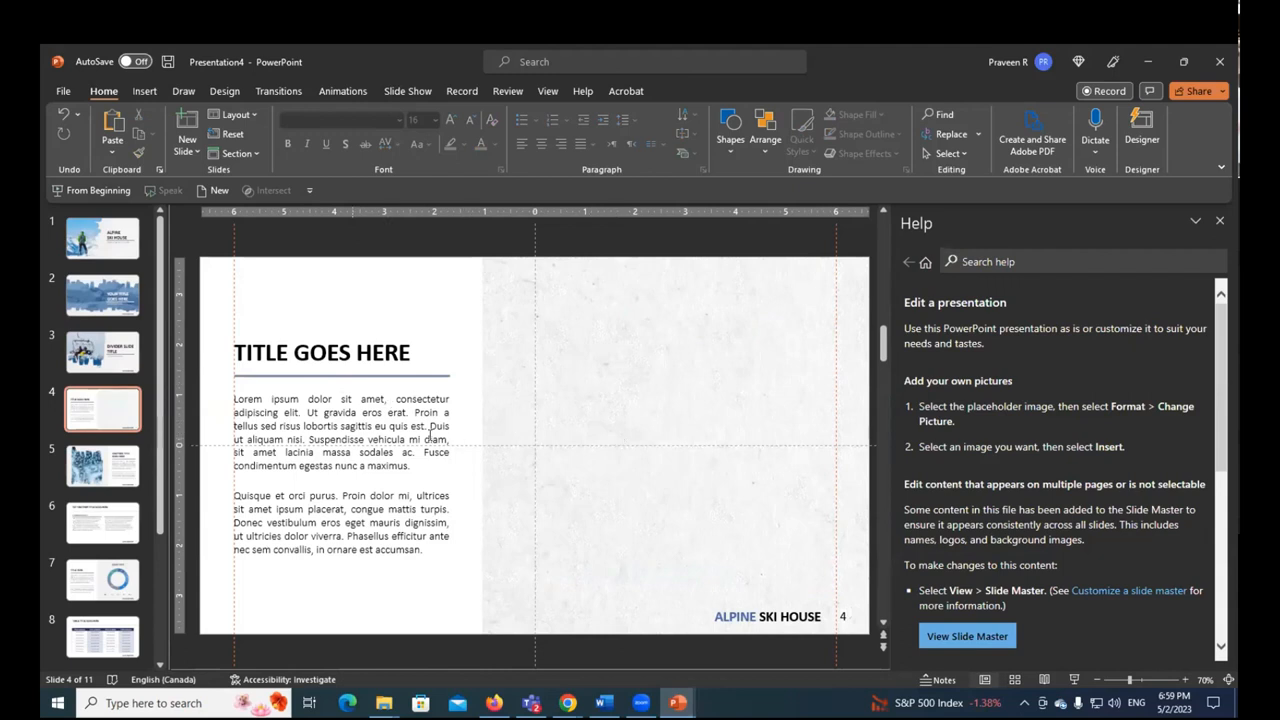
click(389, 415)
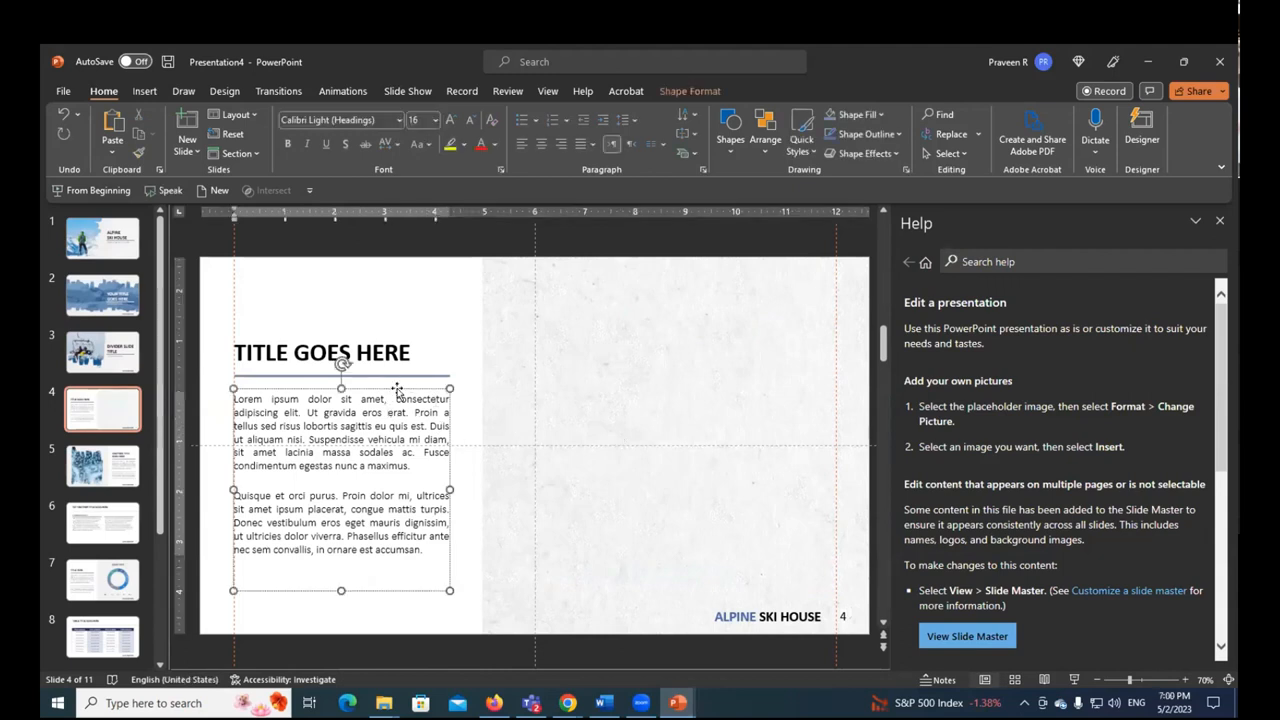
click(397, 388)
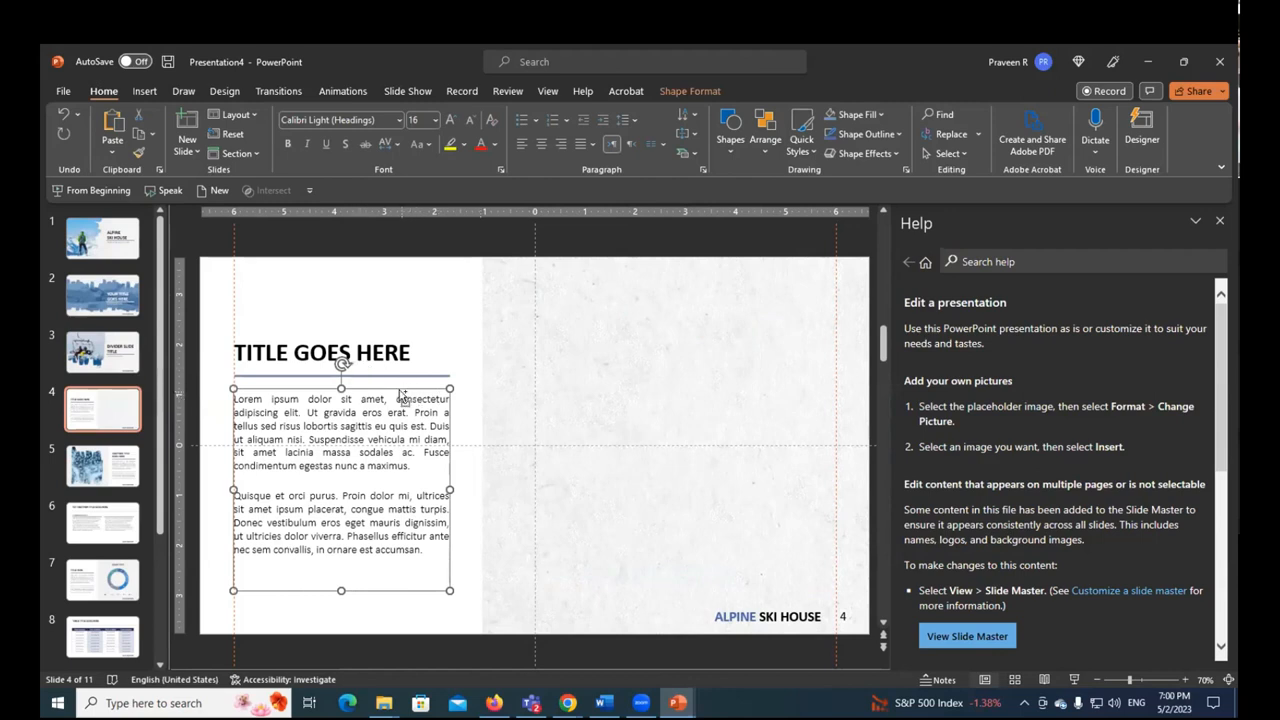
key(ctrl+d)
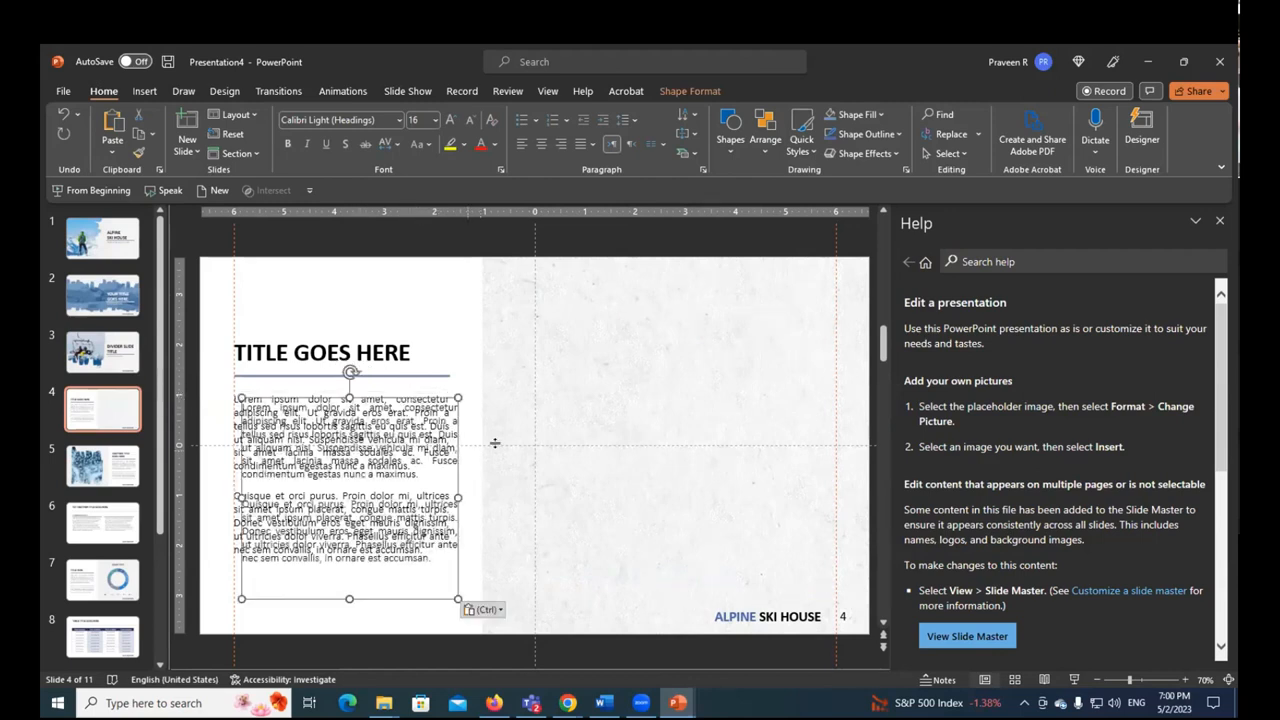
drag(477, 416, 757, 392)
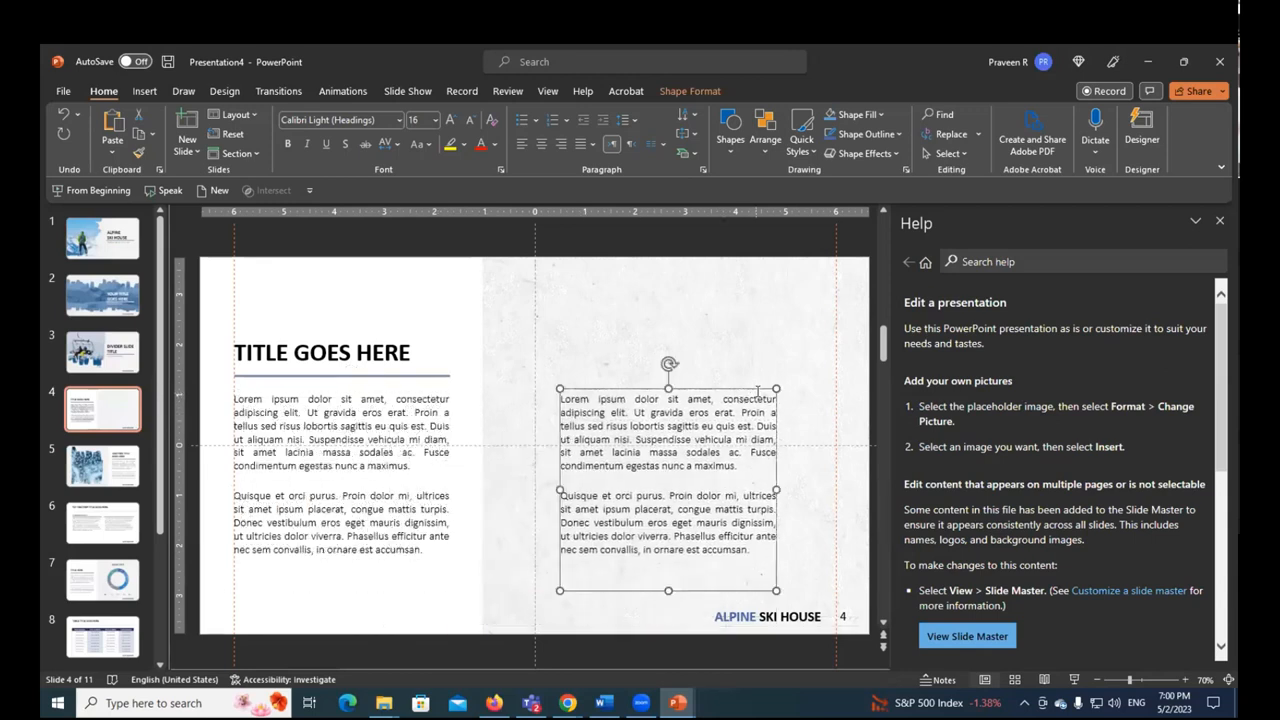
Step: Delete the duplicated body text box from the right half of slide 4
click(578, 410)
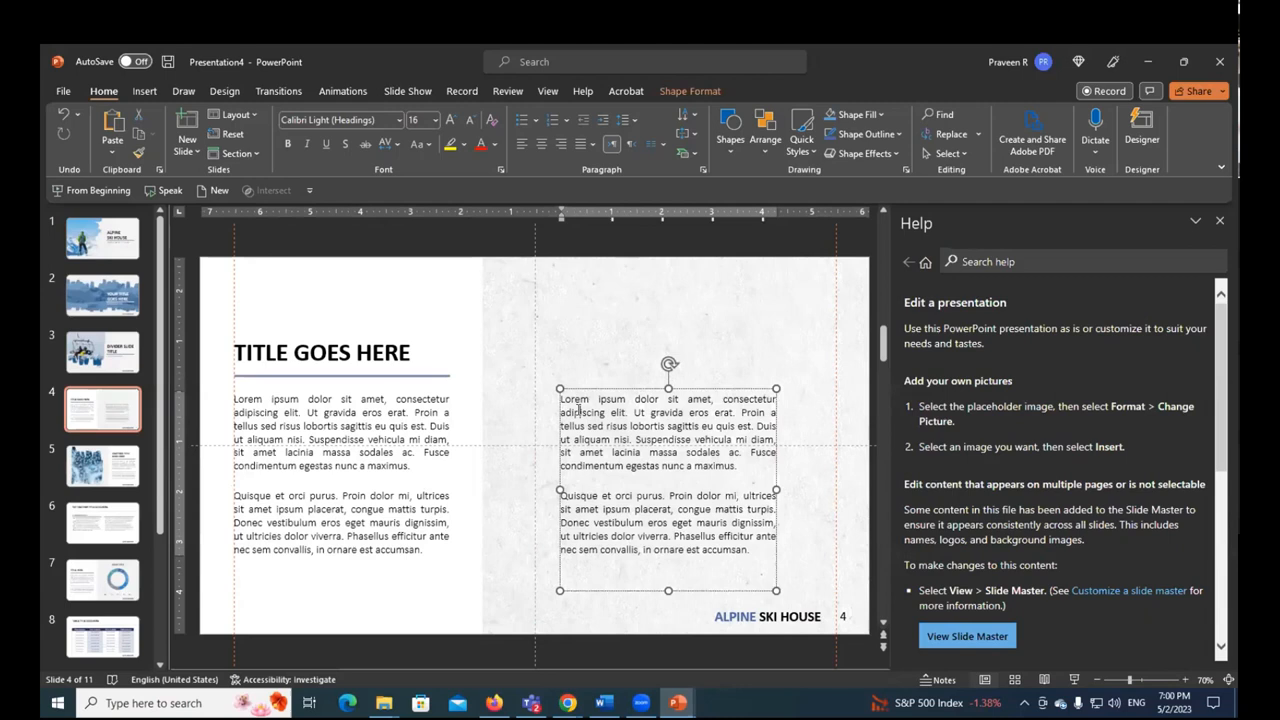
click(453, 243)
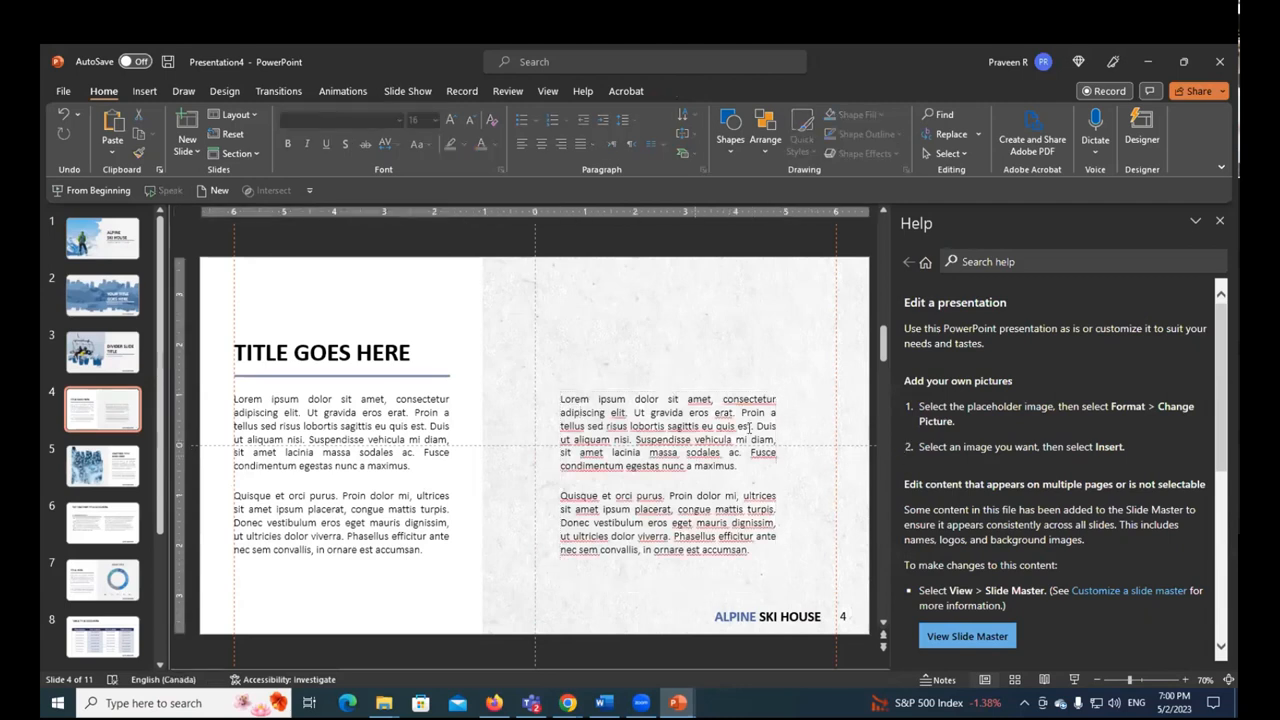
click(626, 389)
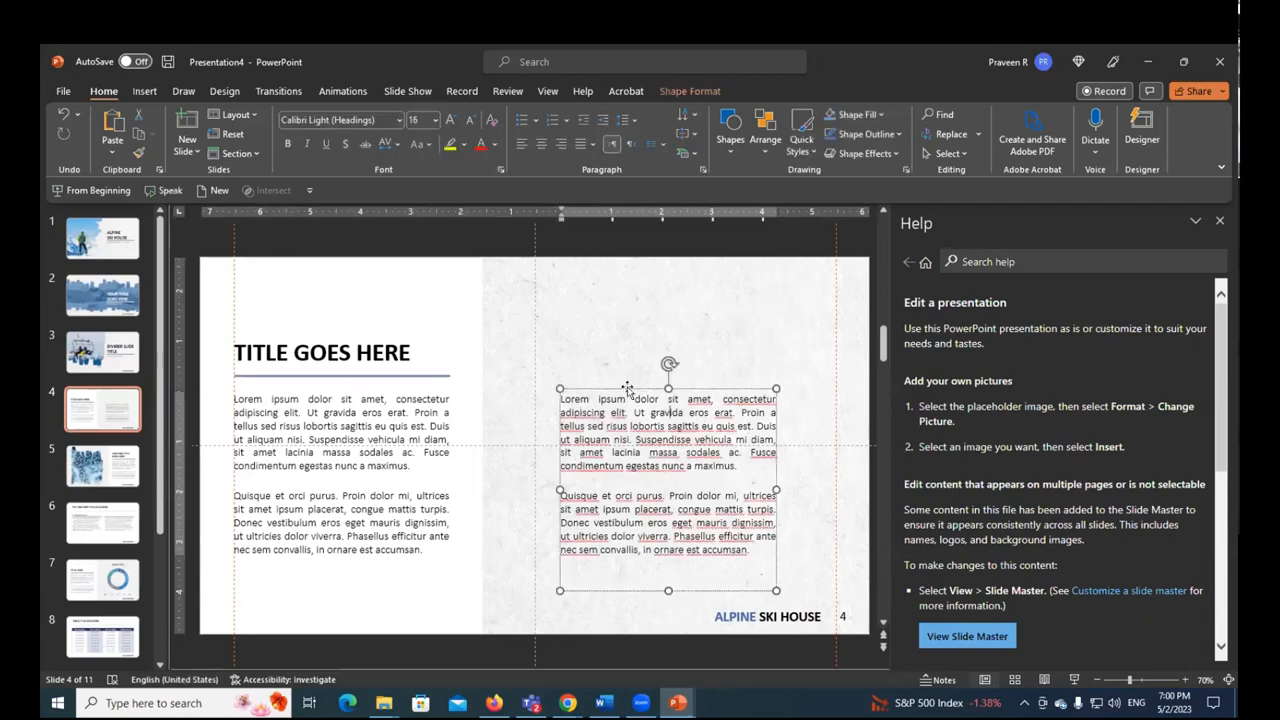
key(Delete)
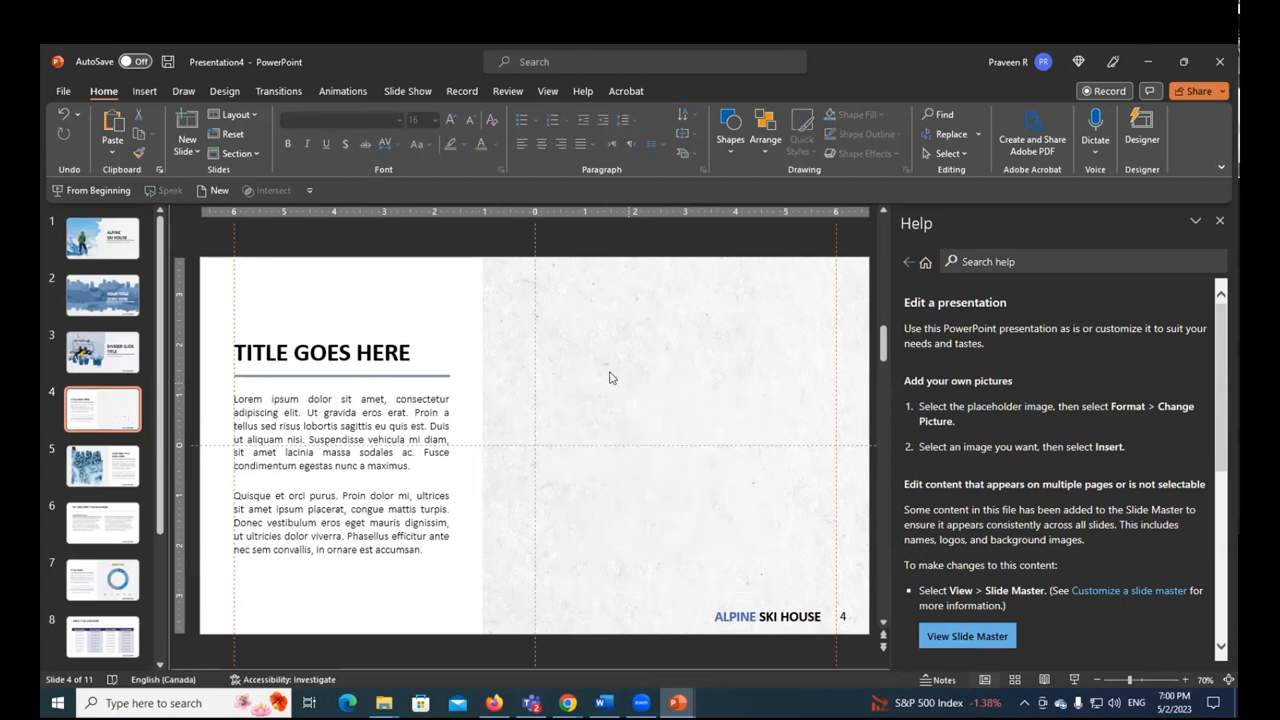
Step: Widen slide 4's remaining body text box across the slide to the right margin guide
click(386, 425)
drag(452, 489, 836, 488)
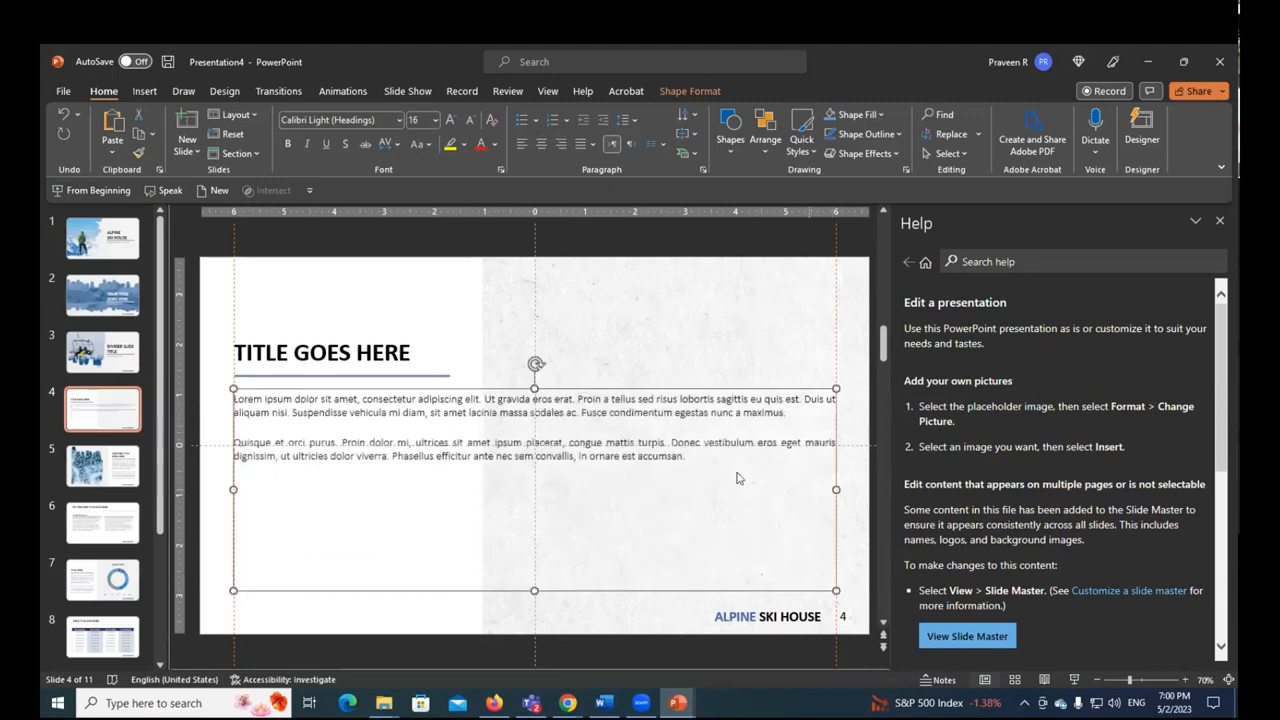
click(401, 240)
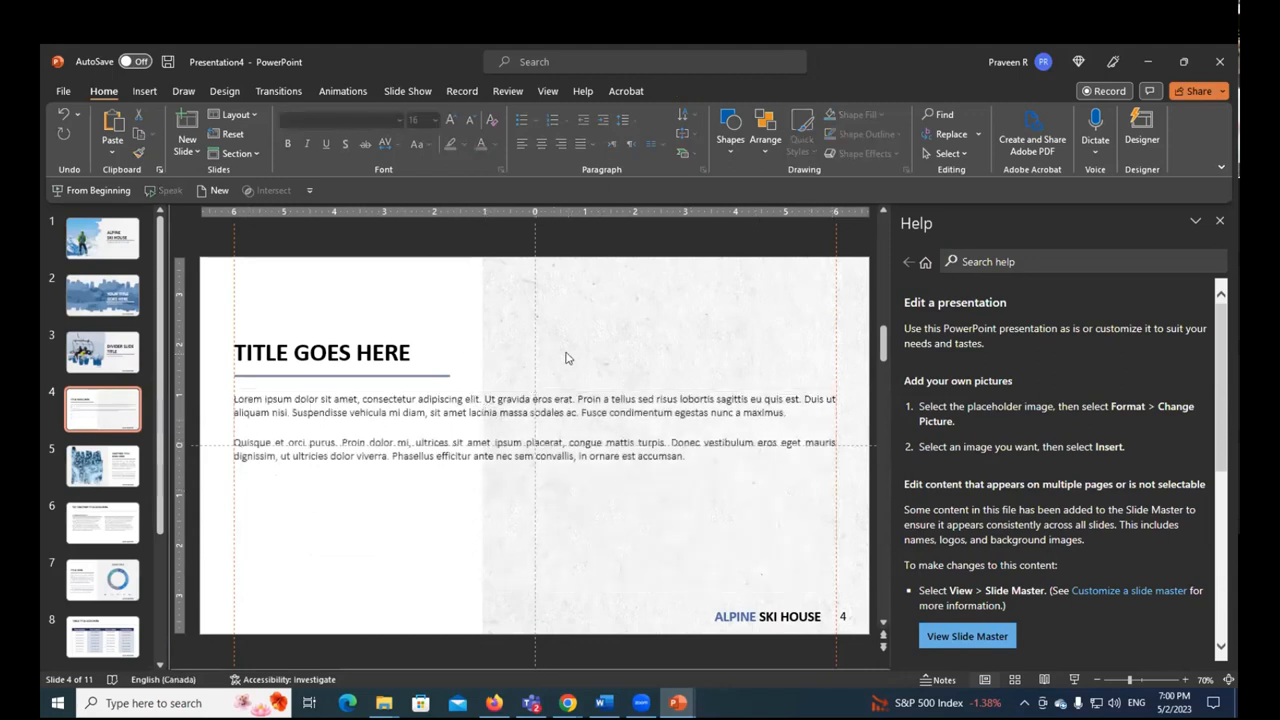
click(422, 415)
click(451, 230)
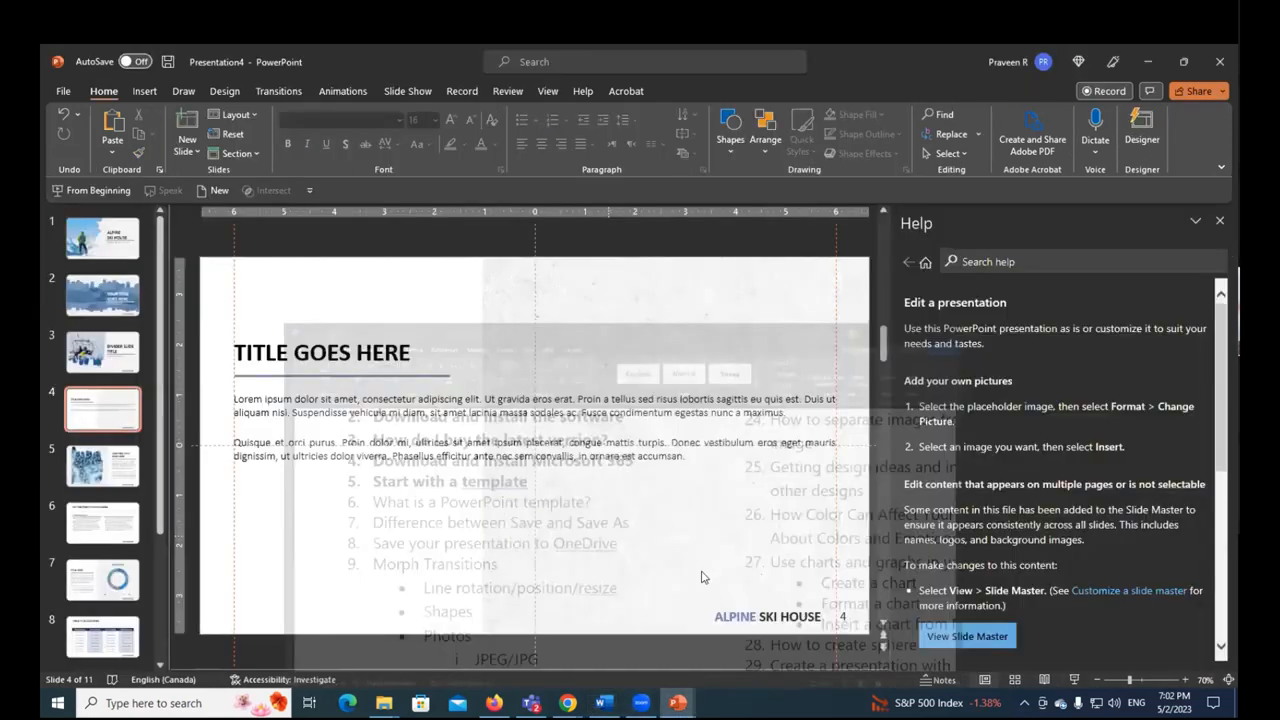
Step: Return to PowerPoint and review slides 1, 3, 4 and 6, including the title text on slide 1
click(678, 703)
click(112, 247)
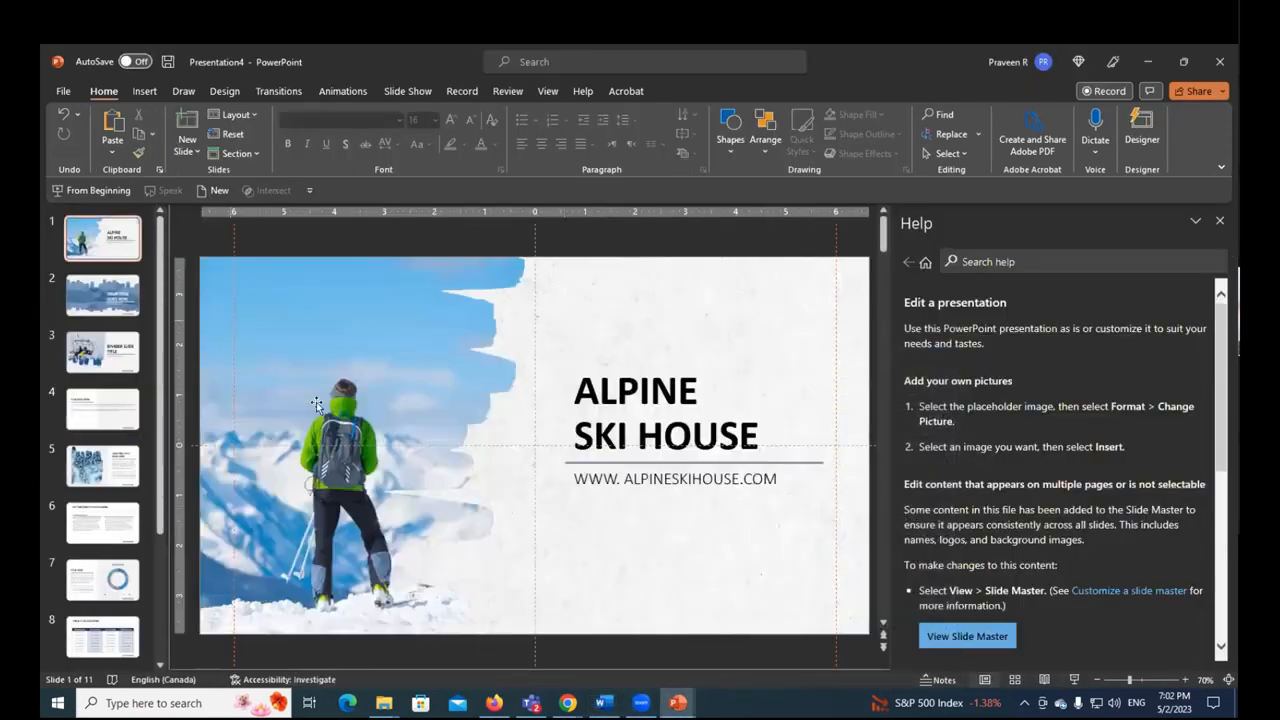
click(614, 405)
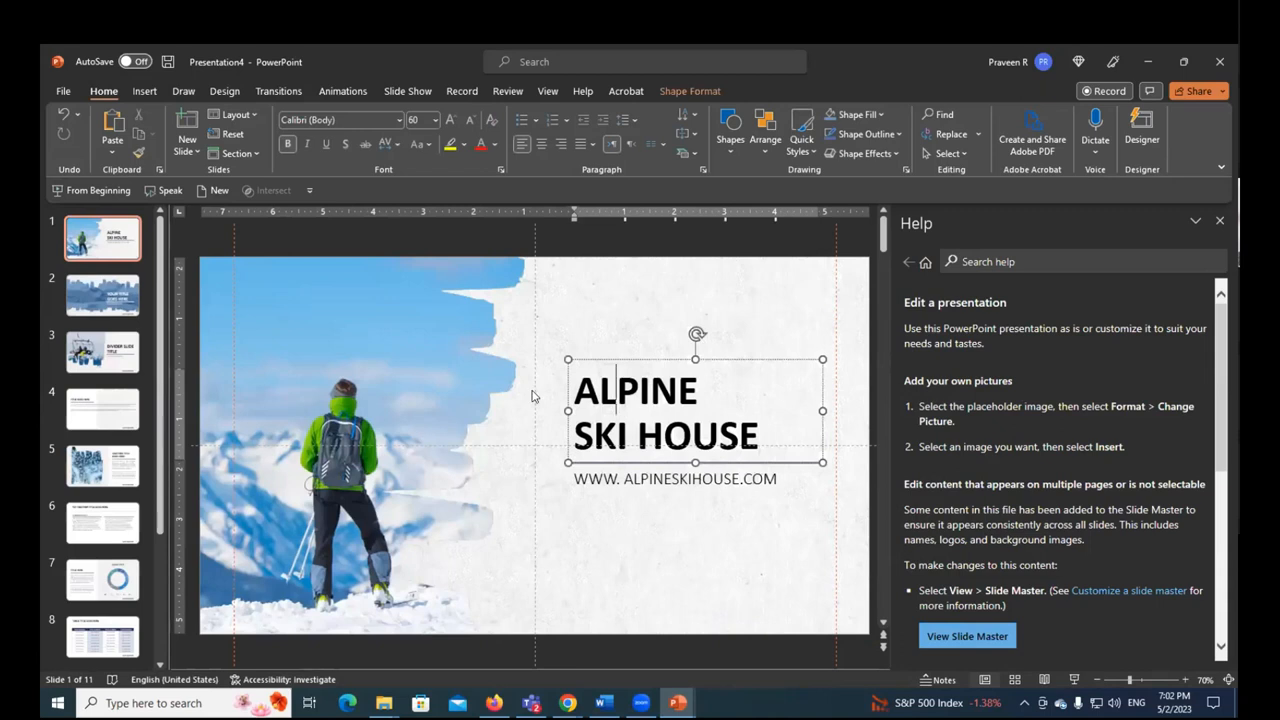
scroll(508, 457, down, 2)
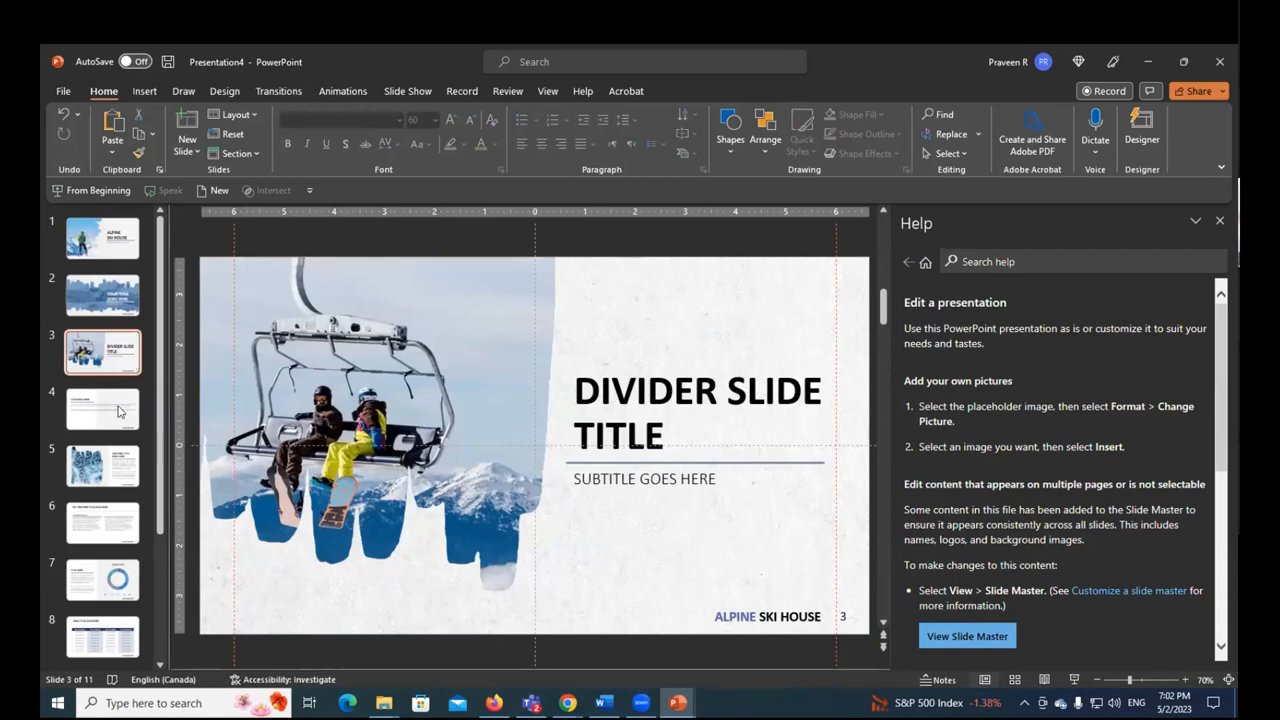
scroll(416, 445, down, 1)
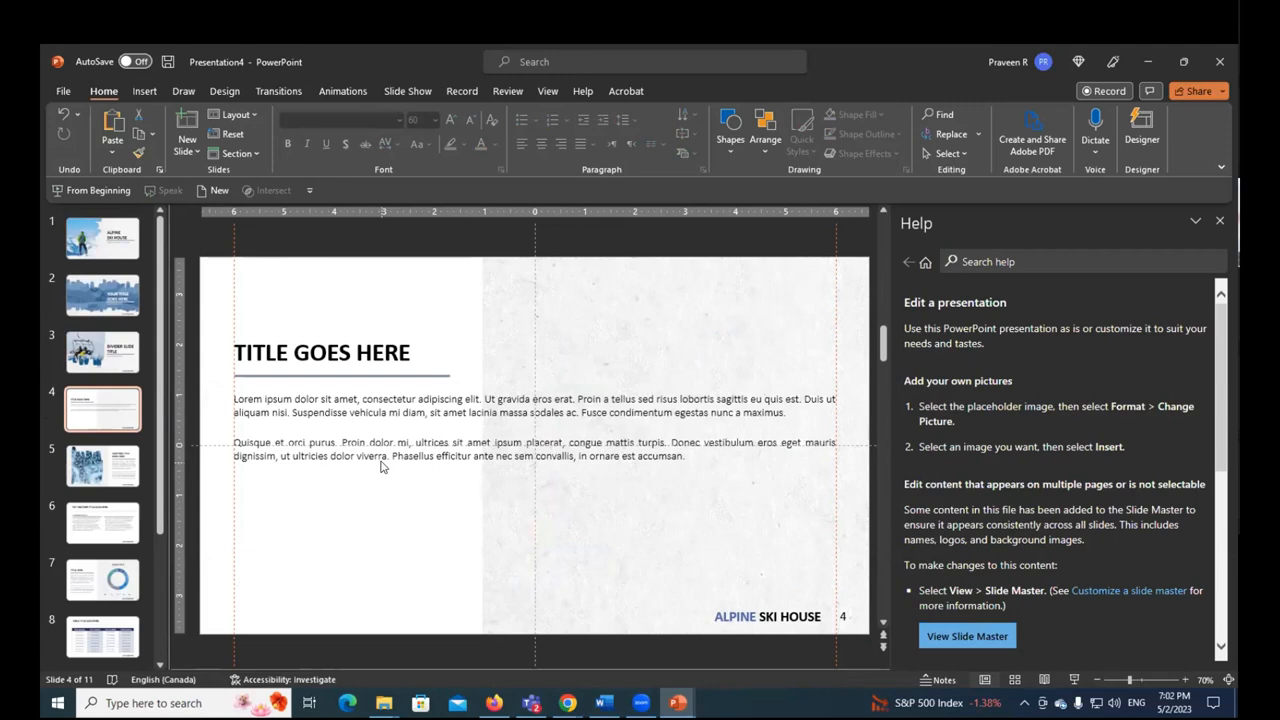
click(97, 510)
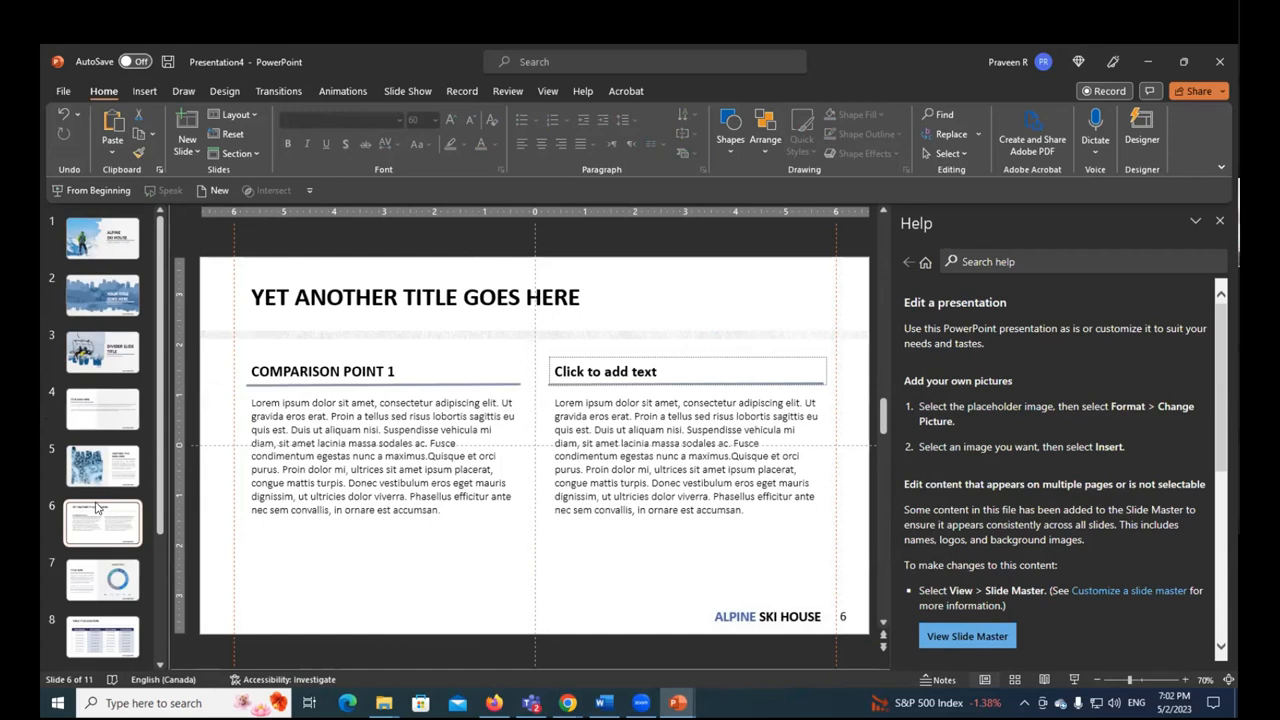
click(97, 508)
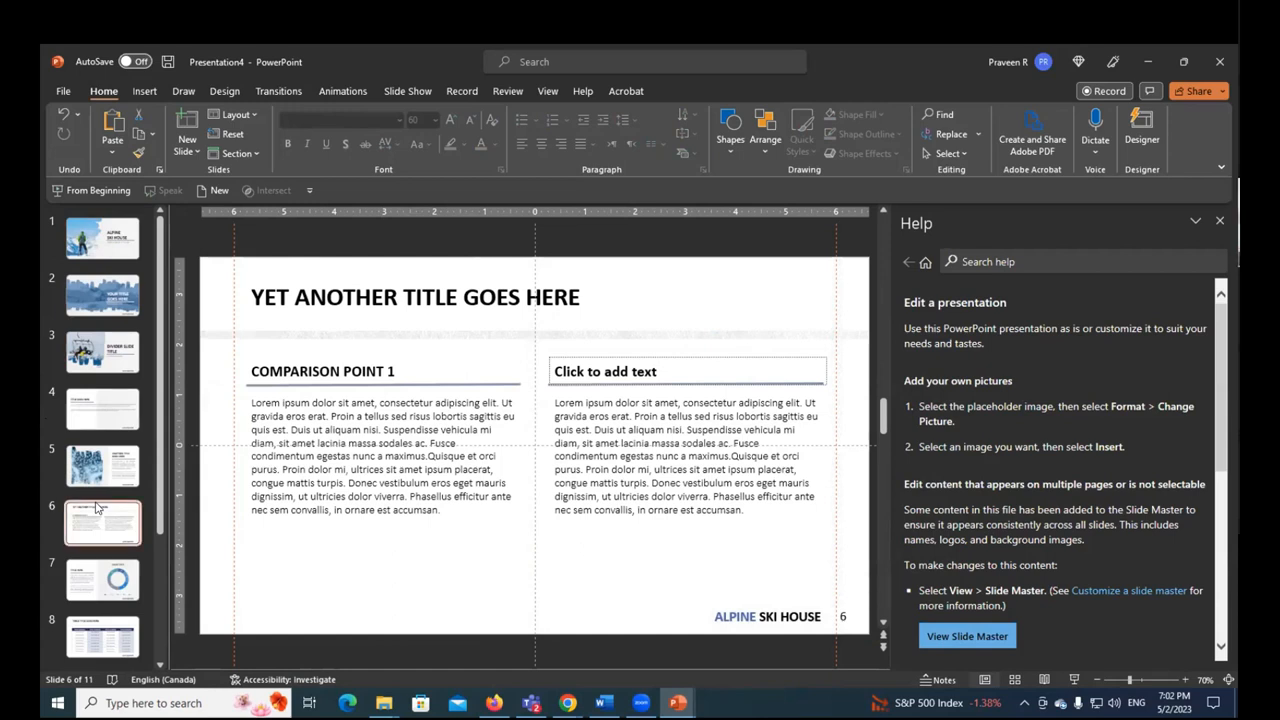
Step: Examine the editable title and body text on slide 7 and compare its layout with slide 5
click(109, 579)
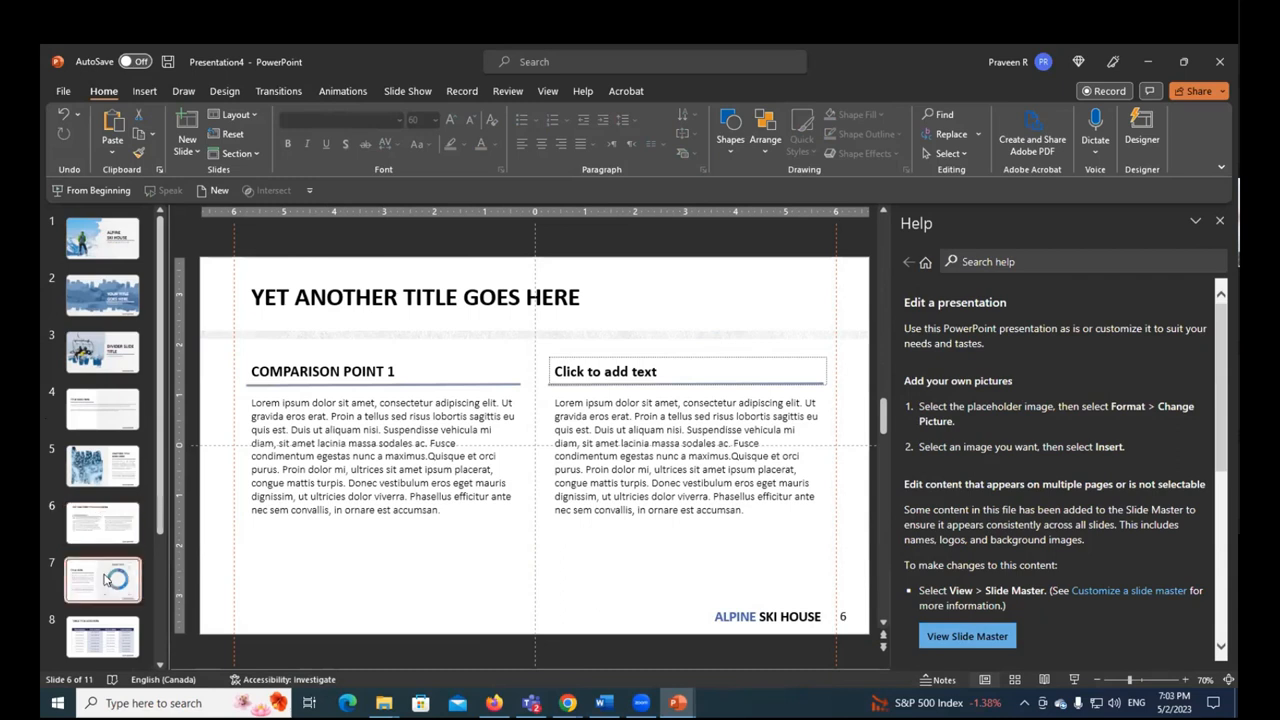
click(306, 439)
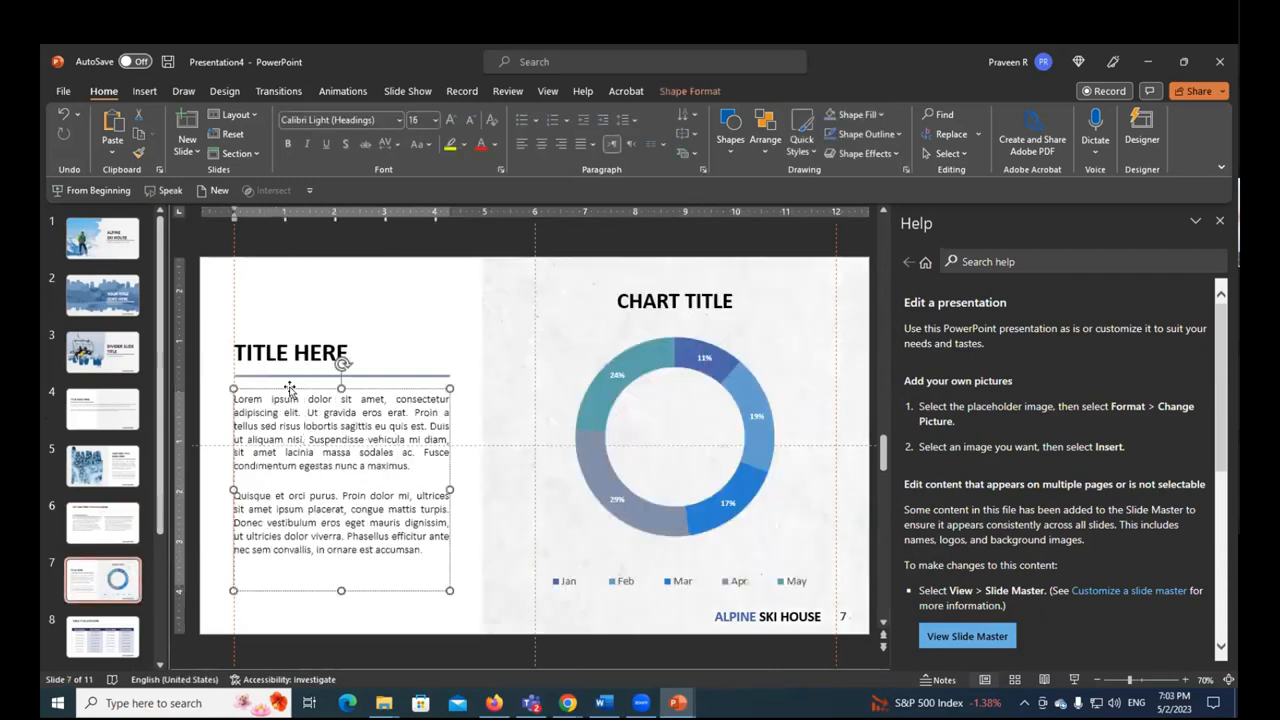
click(374, 345)
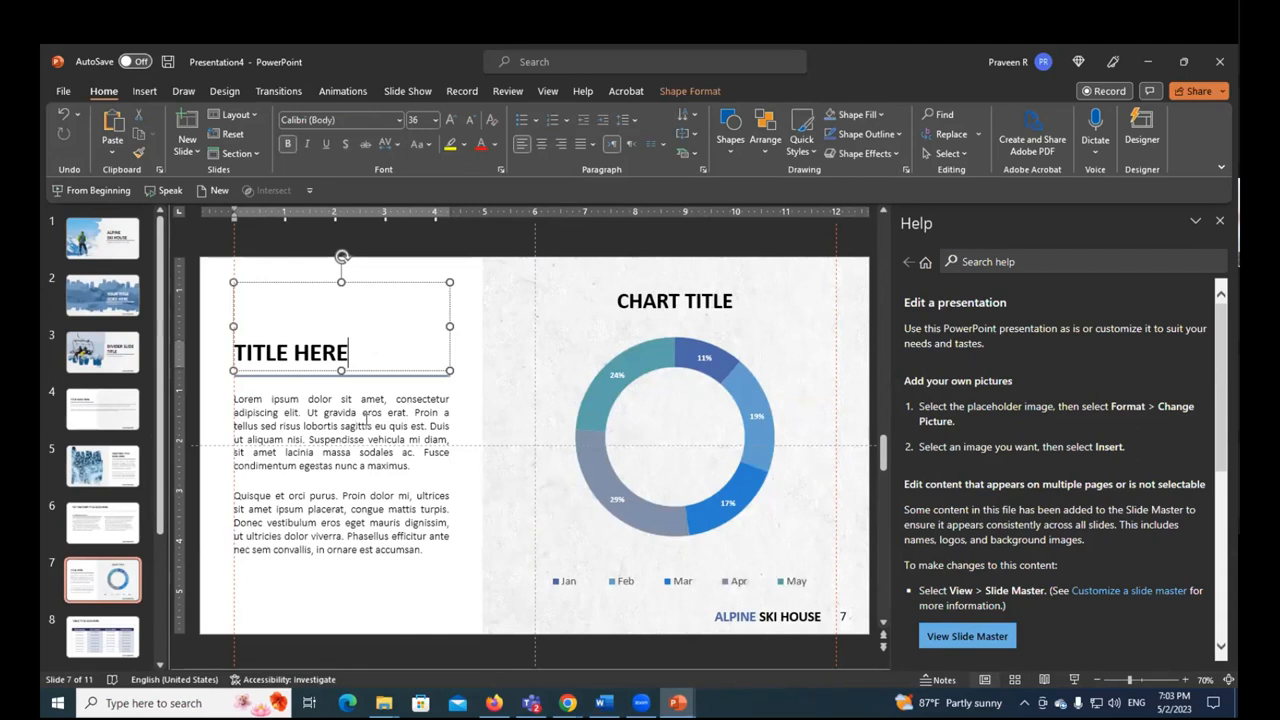
click(343, 432)
drag(262, 352, 342, 352)
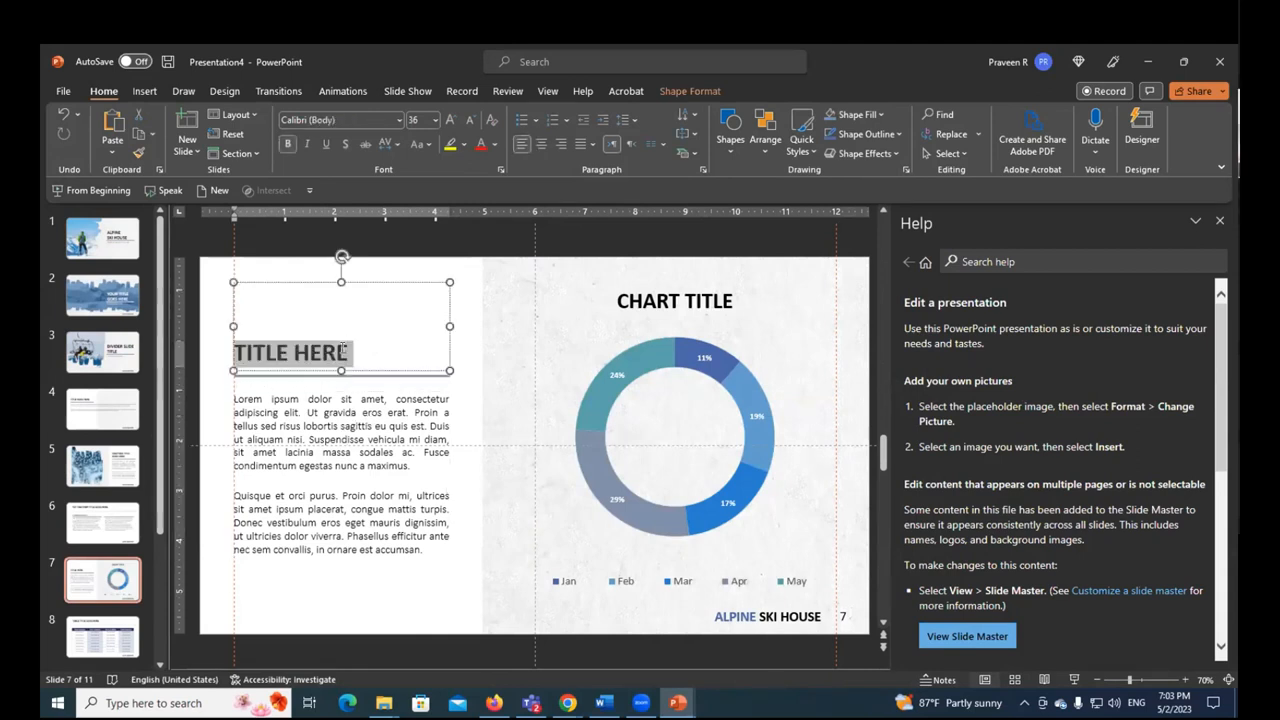
click(341, 405)
click(350, 234)
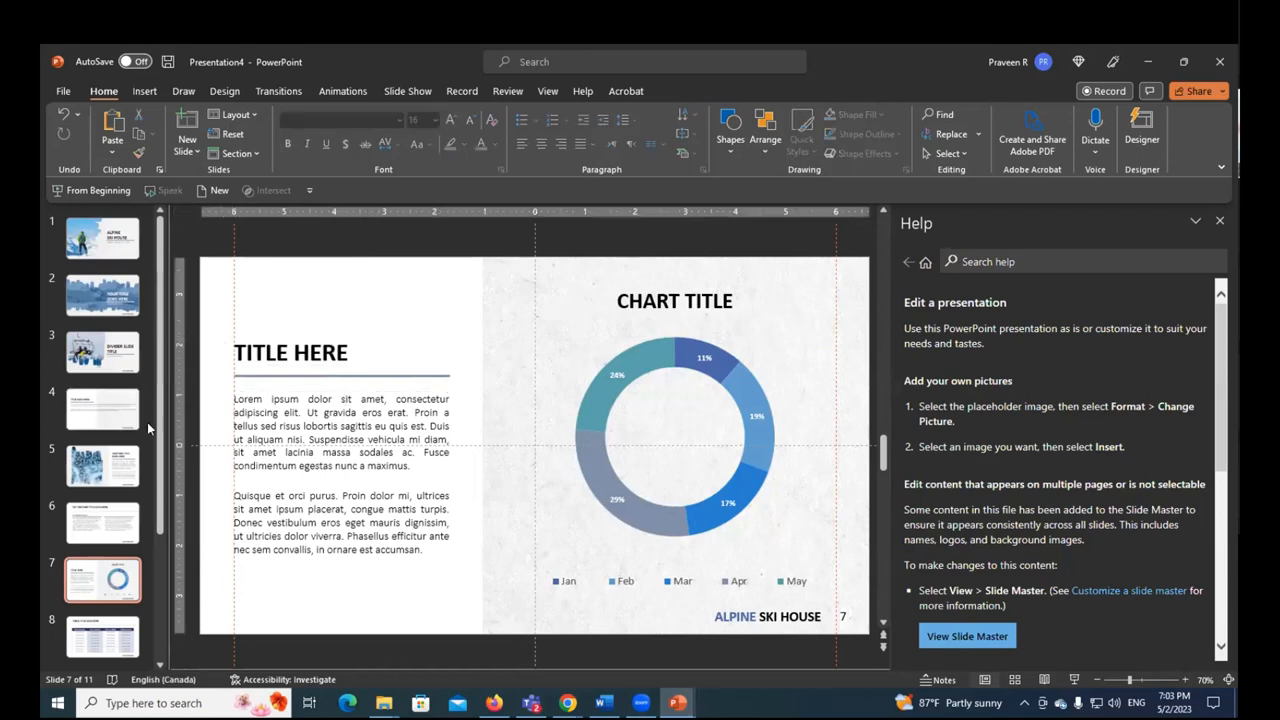
scroll(215, 497, up, 2)
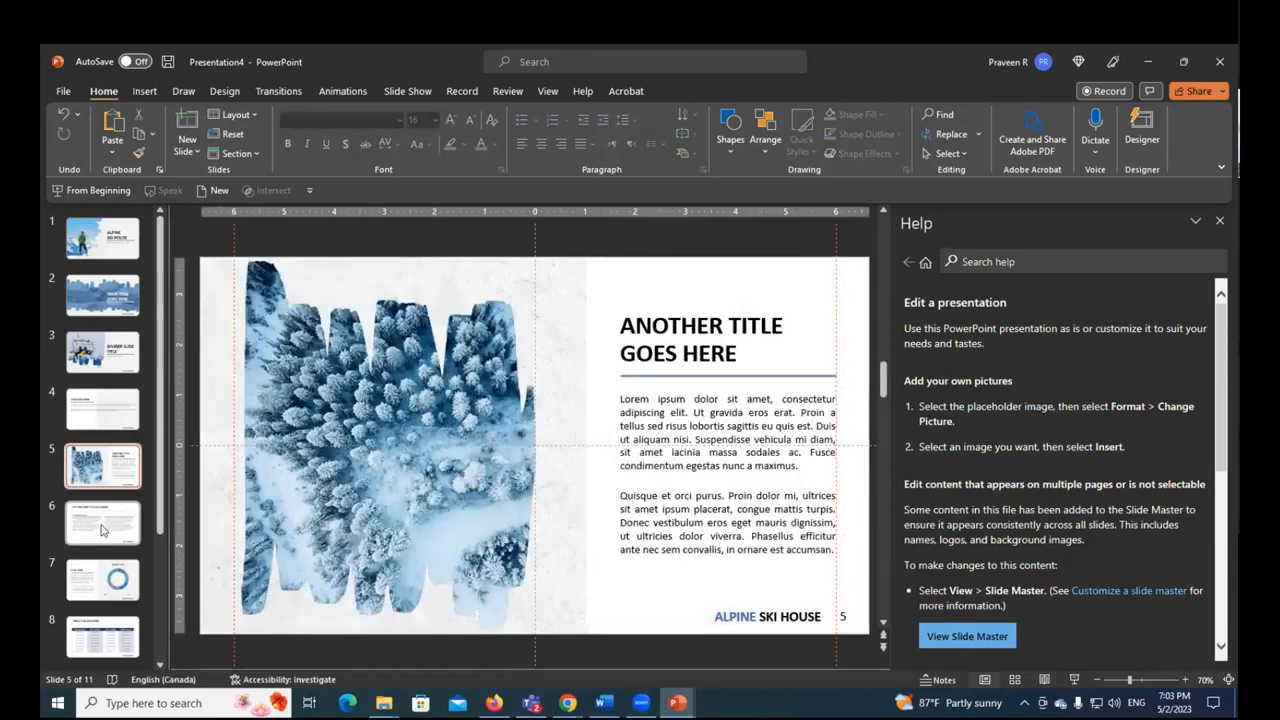
scroll(270, 544, down, 2)
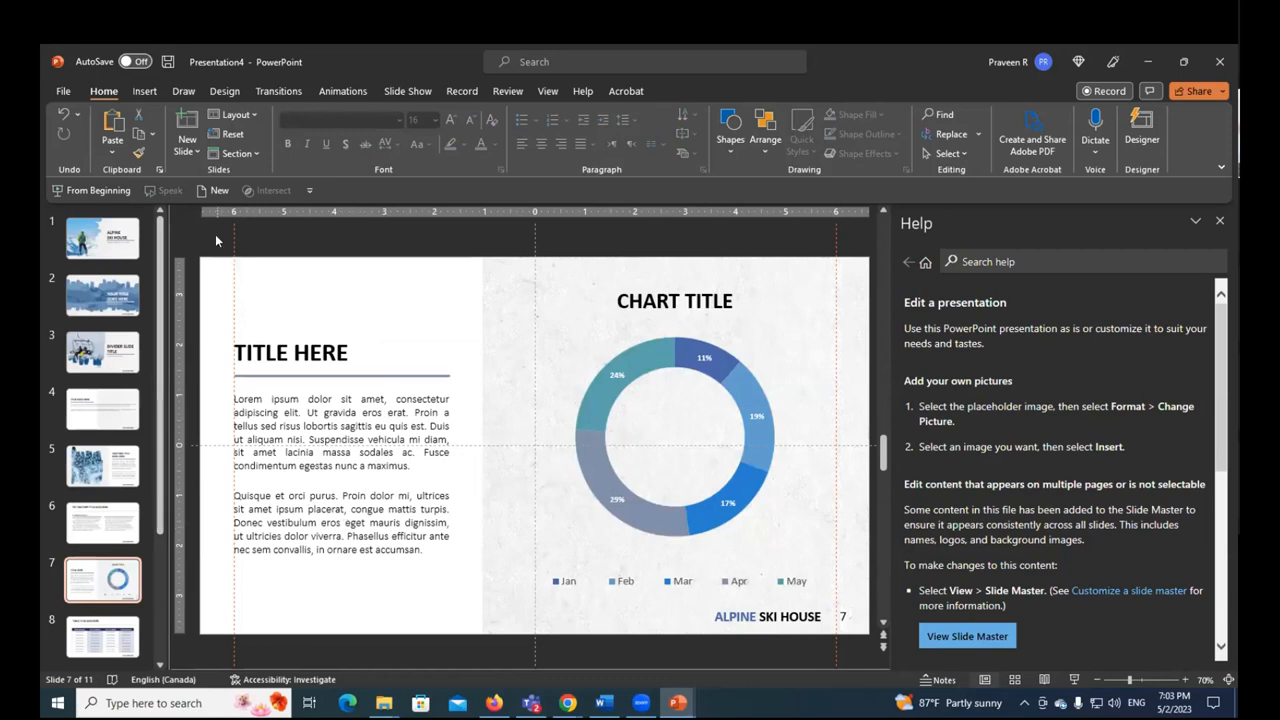
Step: Examine the file name and available file types for saving a copy in This PC's Documents folder, and cancel without saving
click(62, 91)
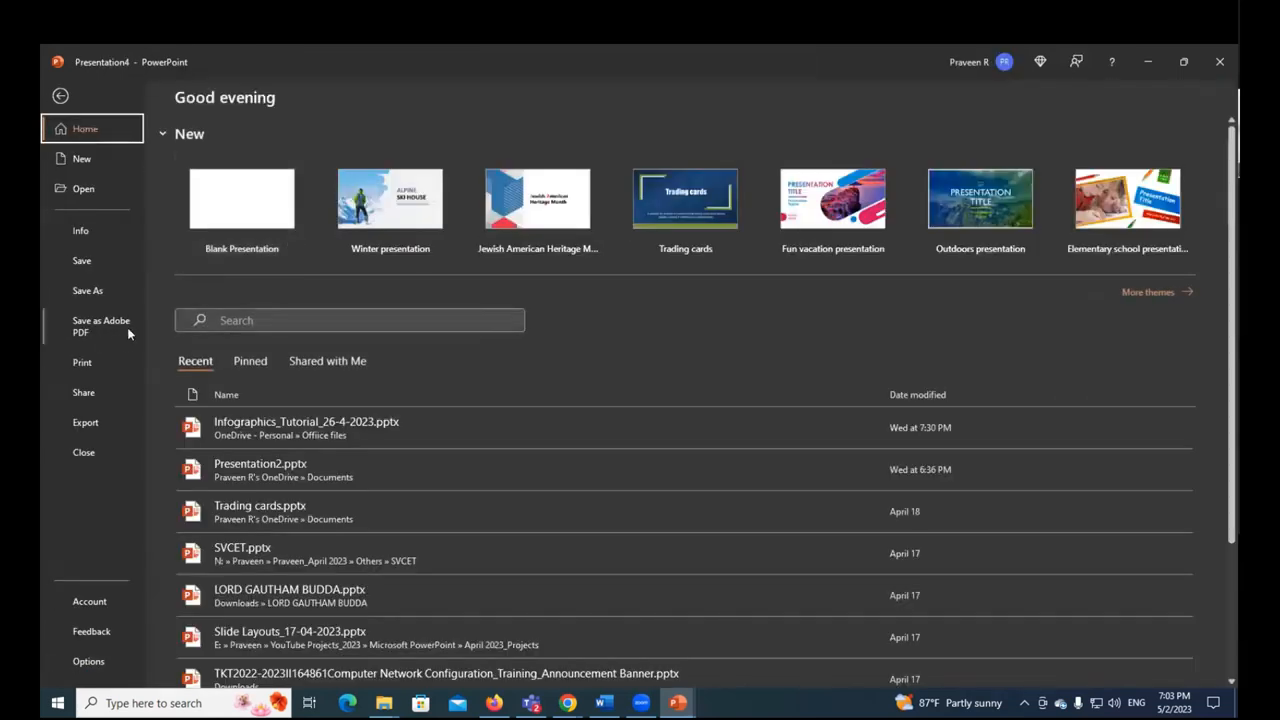
click(85, 288)
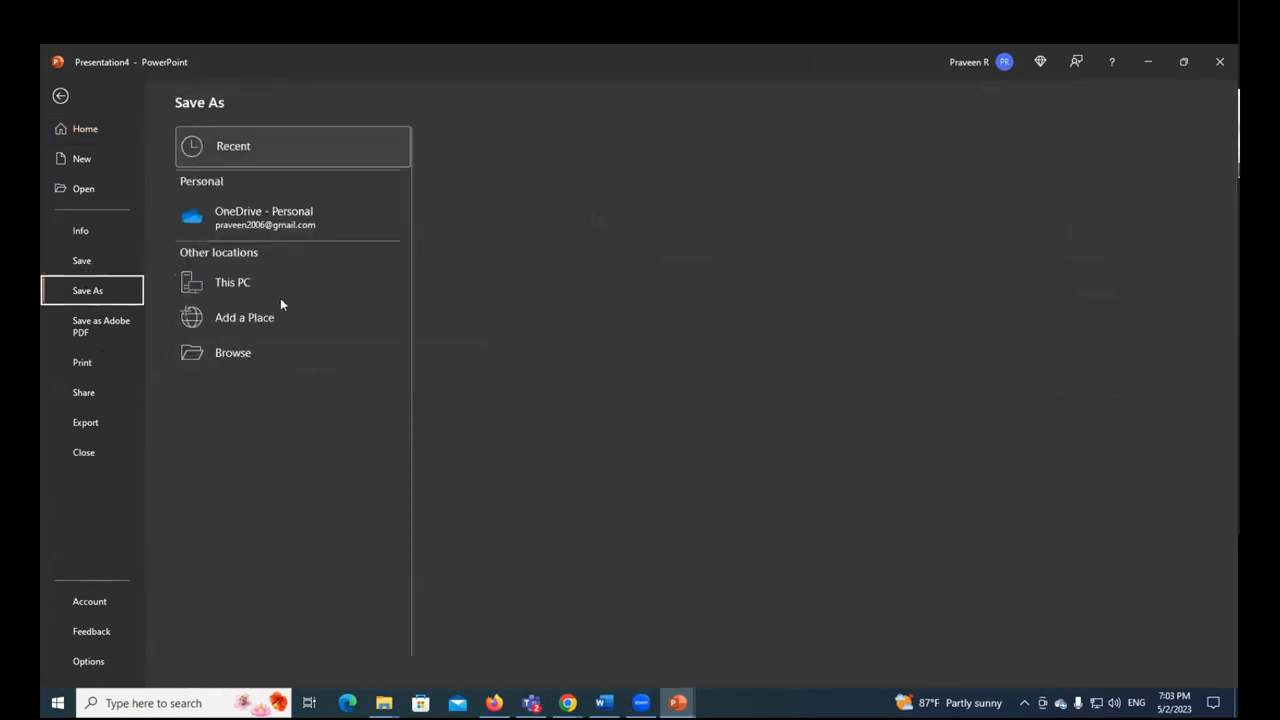
click(298, 284)
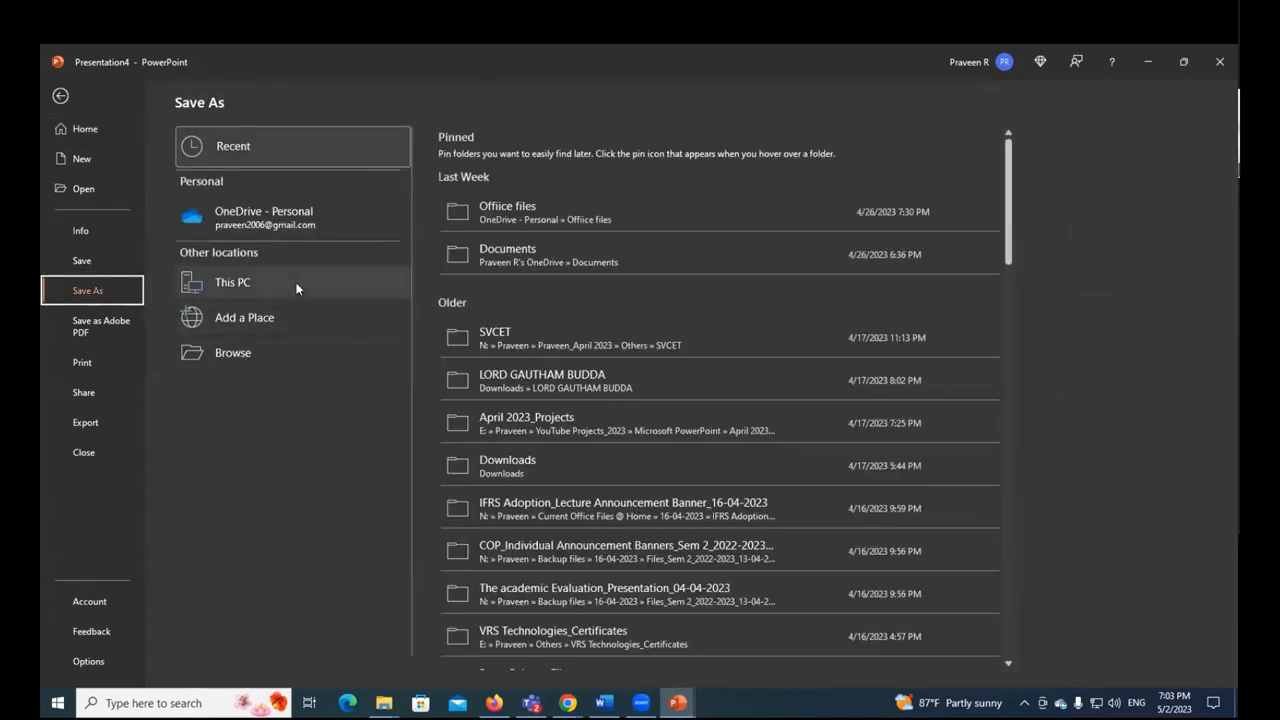
click(296, 286)
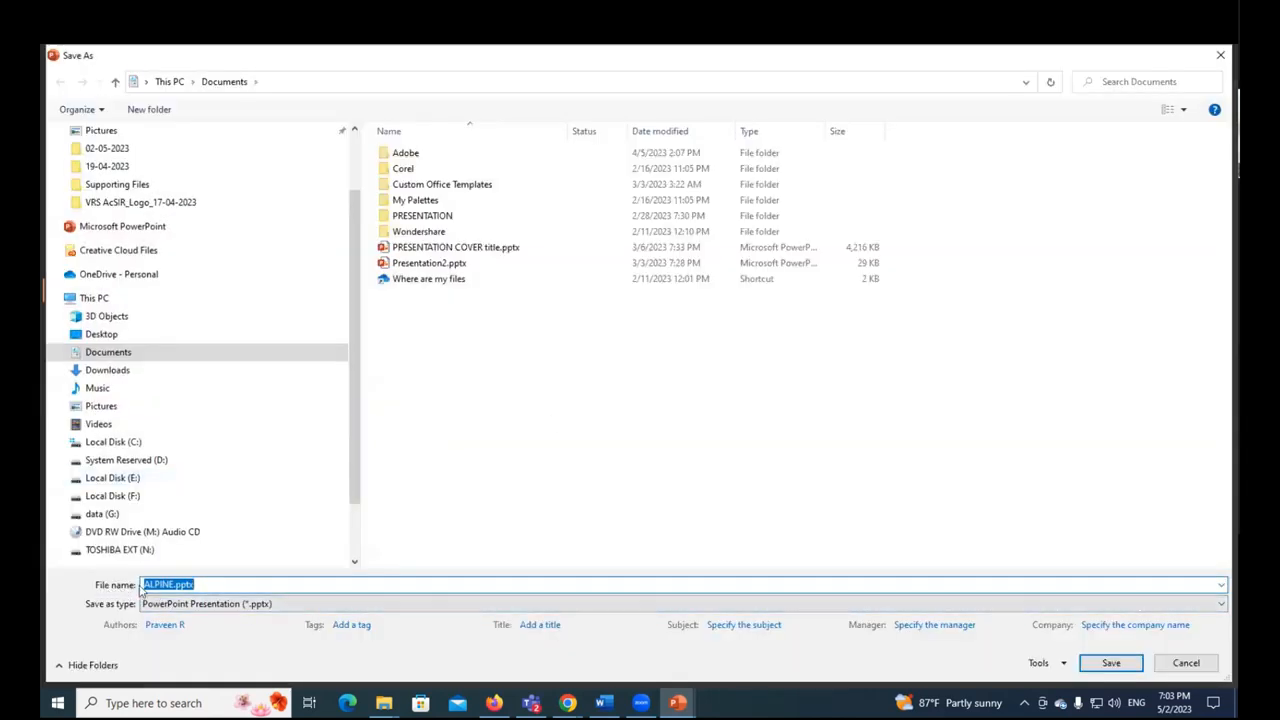
click(211, 582)
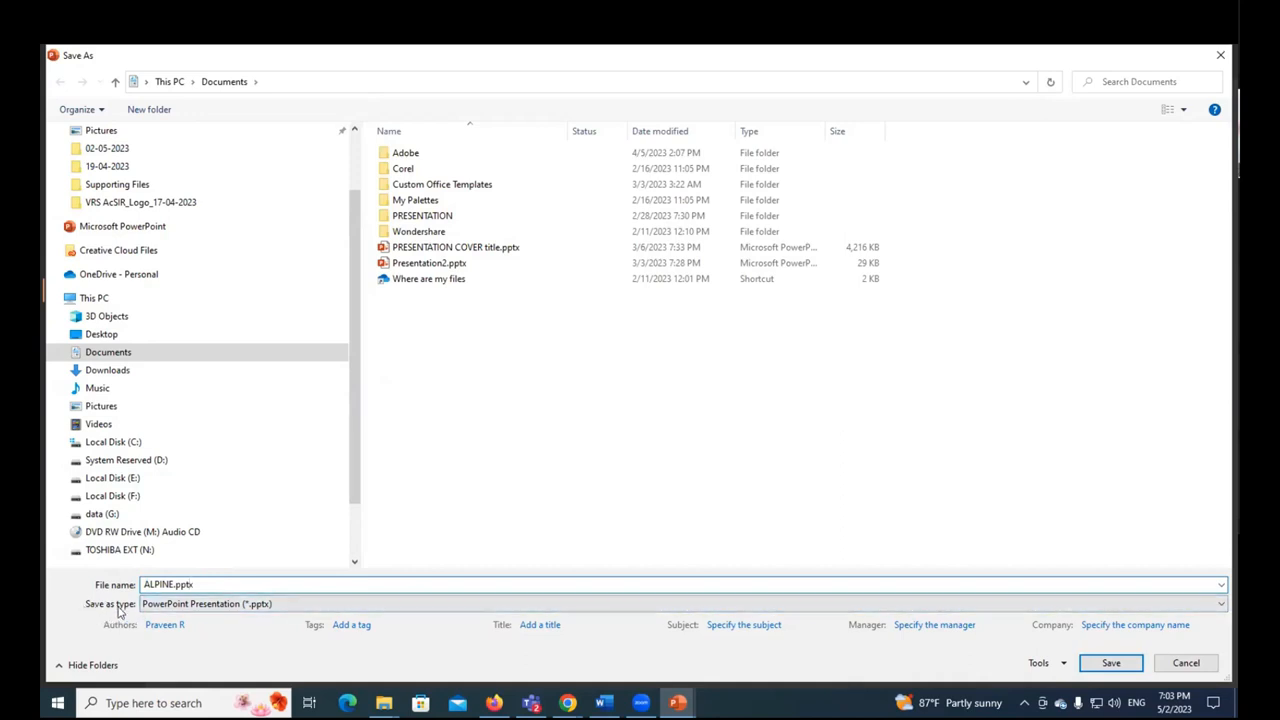
click(187, 605)
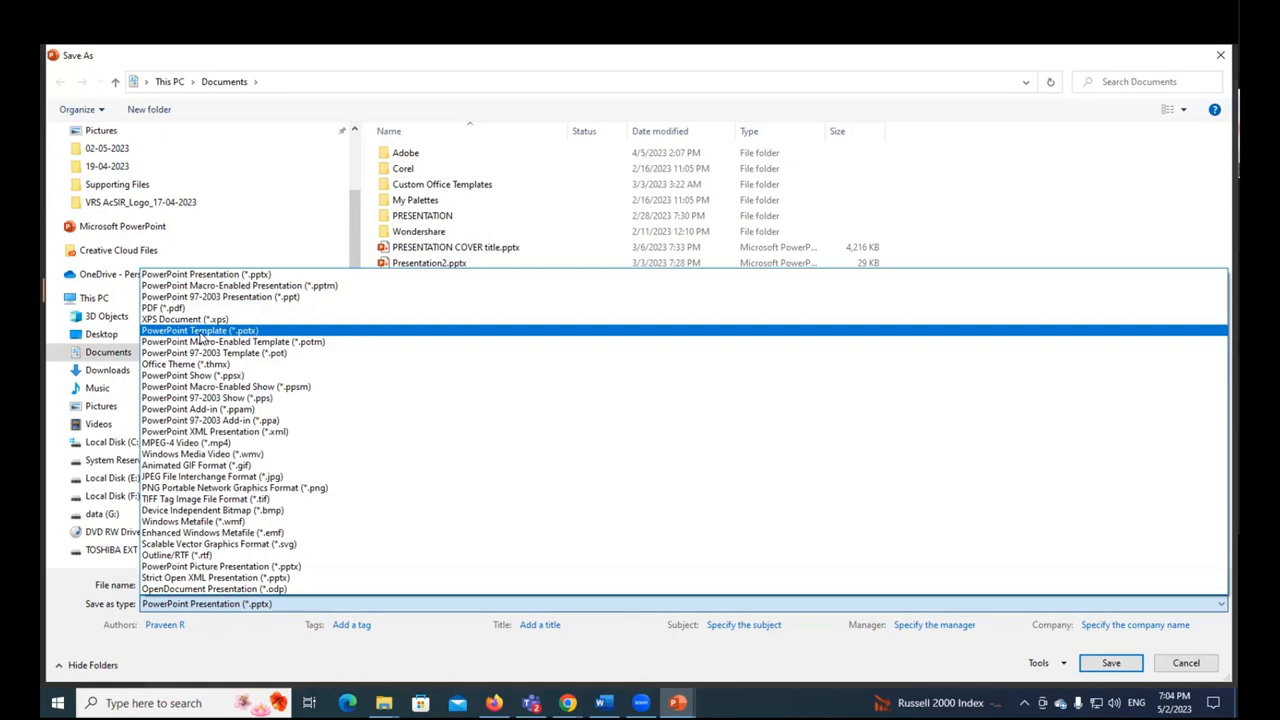
key(Escape)
key(Escape)
key(Escape)
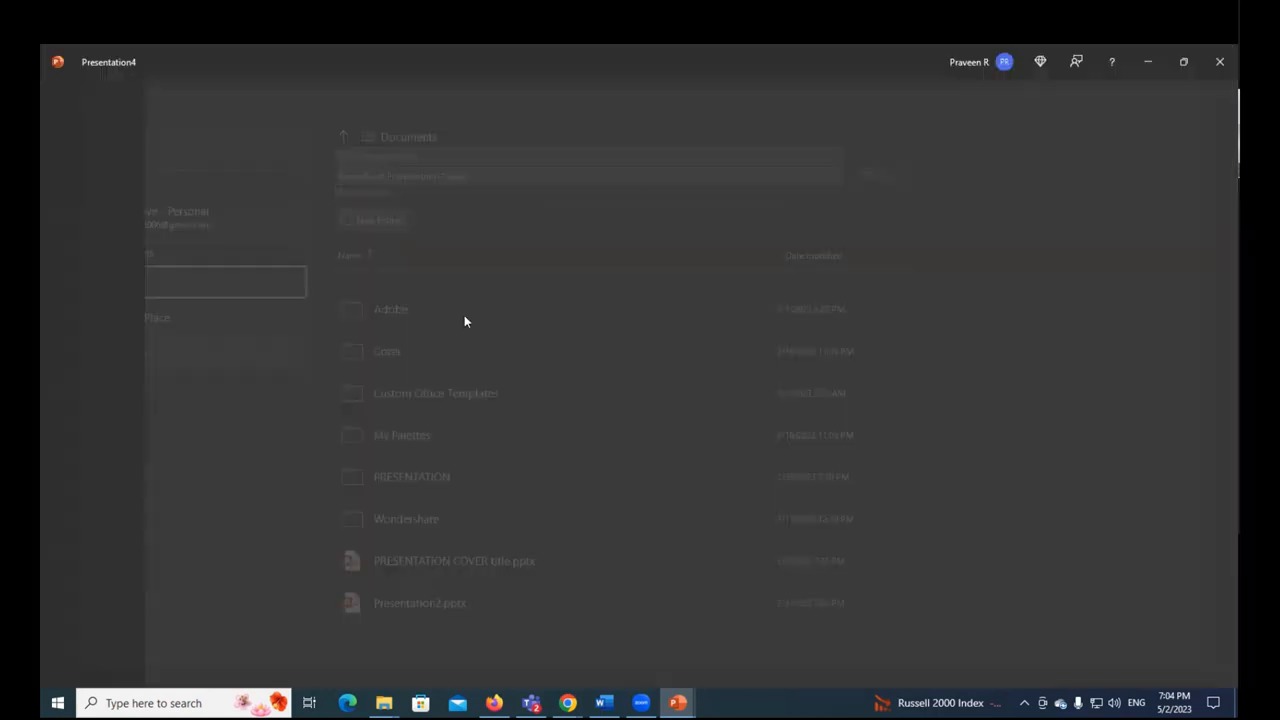
Step: Search the online templates for Education and open the preview of one of the listed templates
click(62, 91)
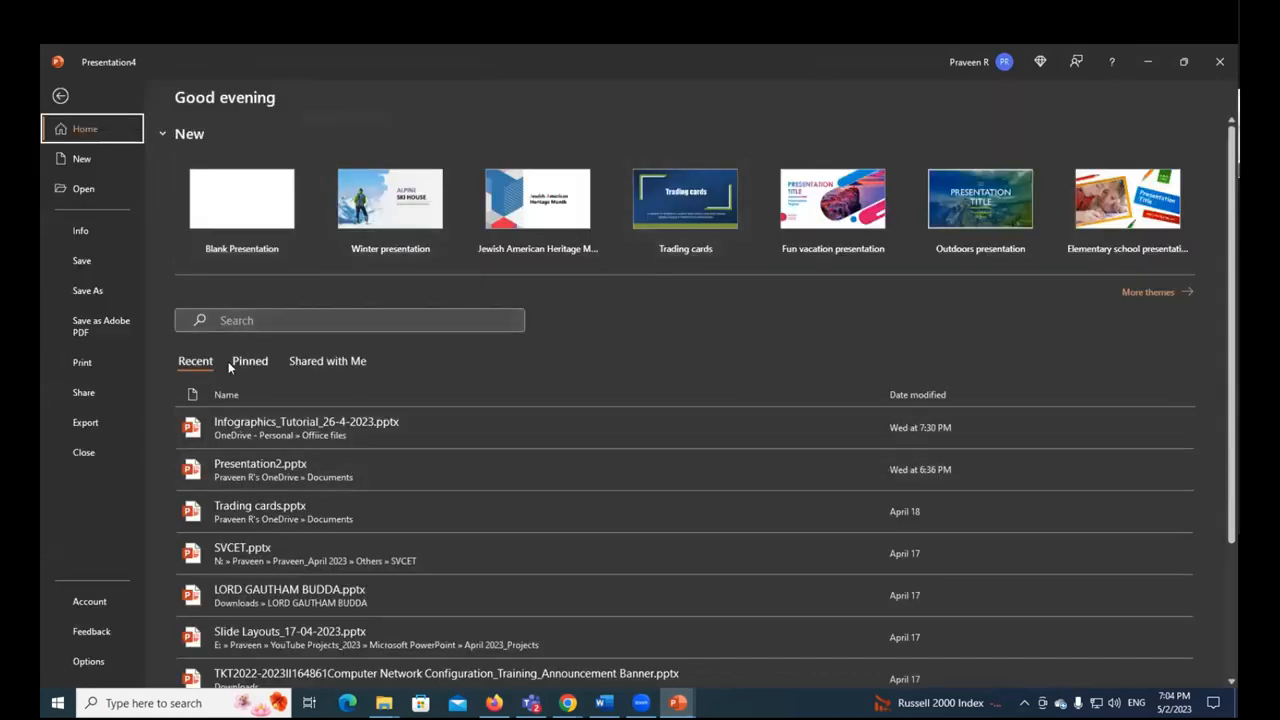
click(1155, 292)
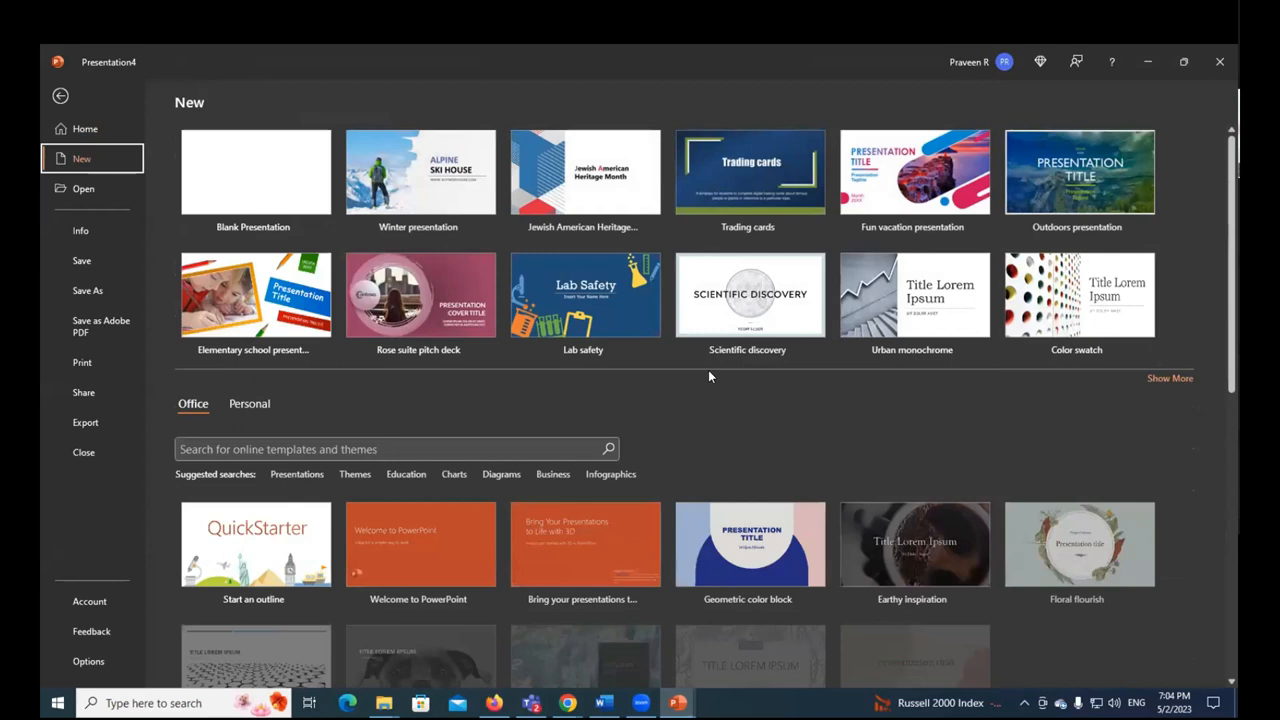
click(407, 476)
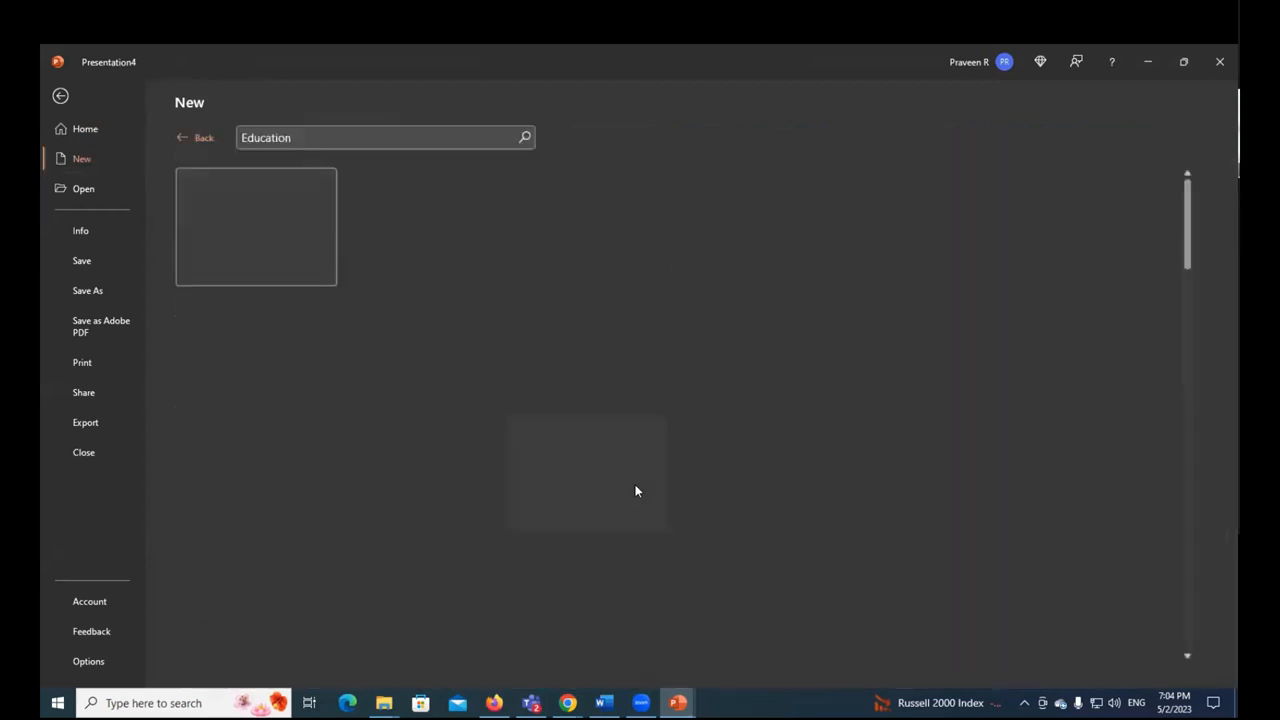
click(623, 316)
click(731, 336)
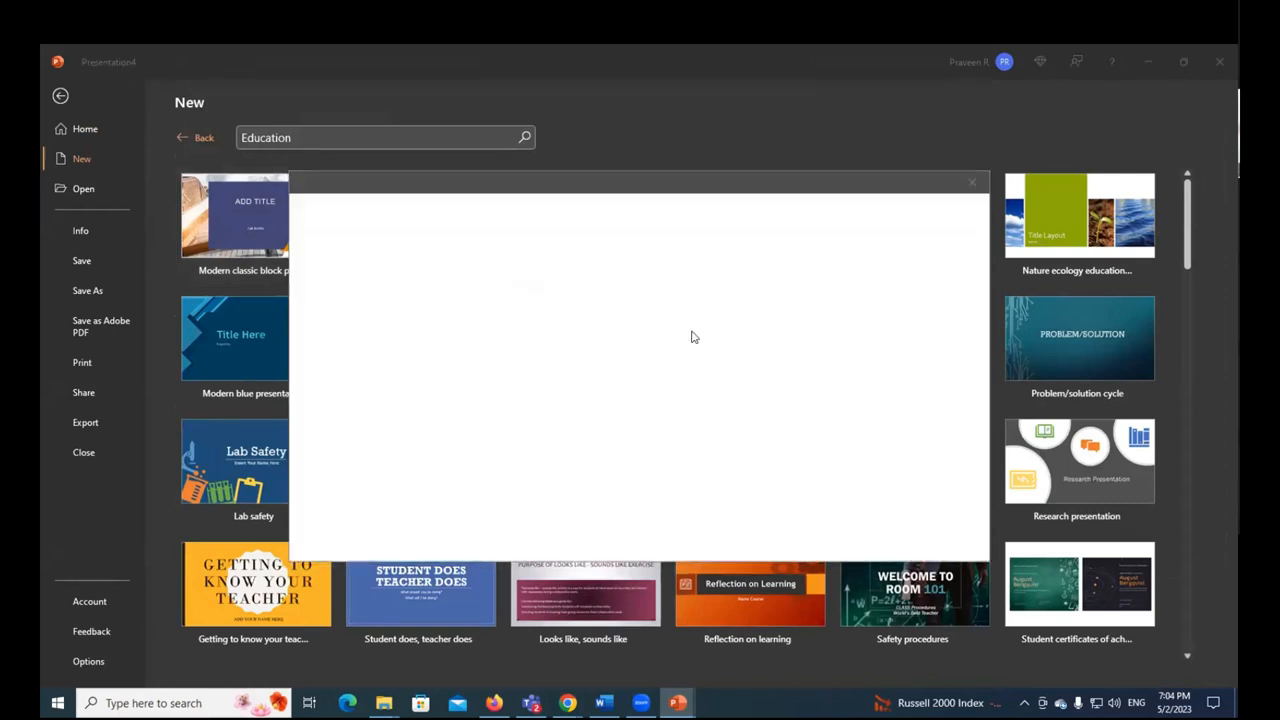